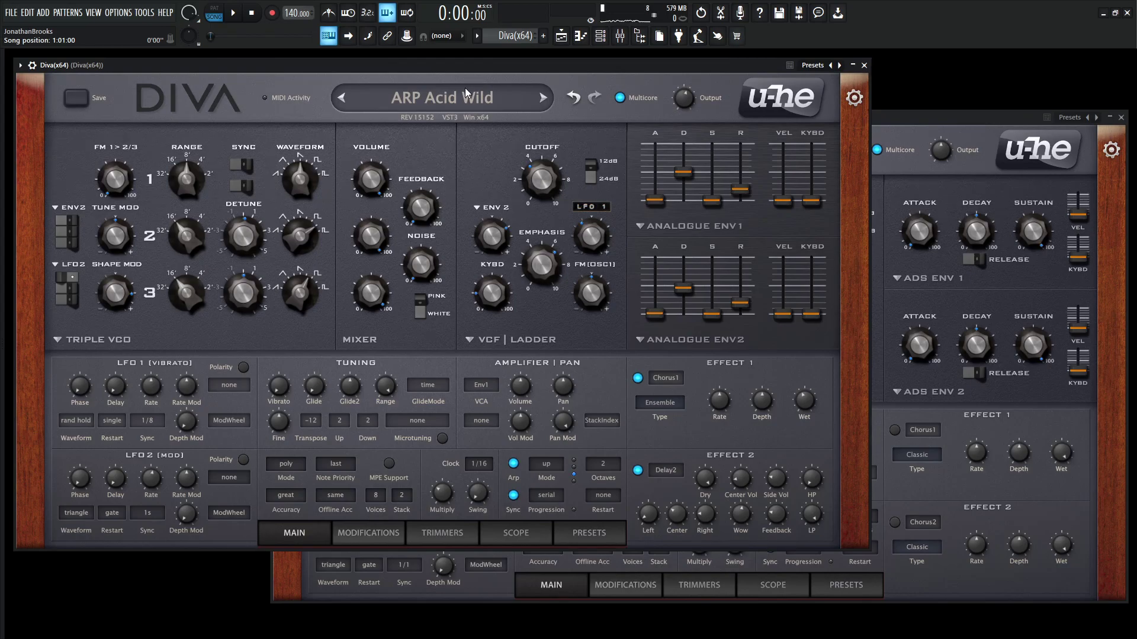
- Play the song to audition ARP Acid Wild, switching which Diva track is heard
key(space)
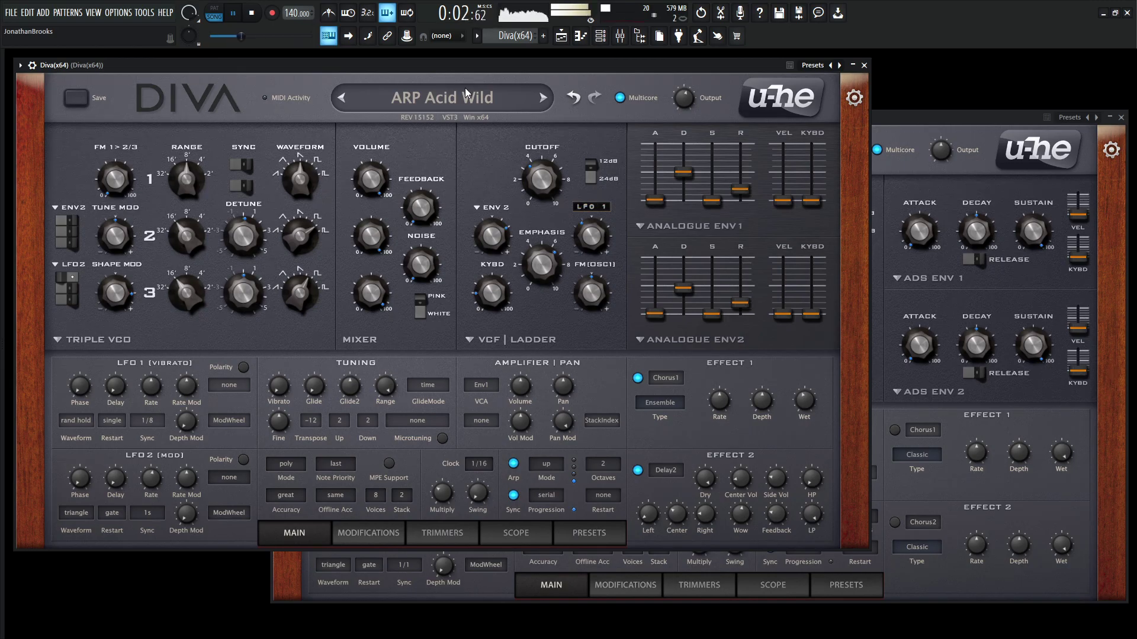
key(space)
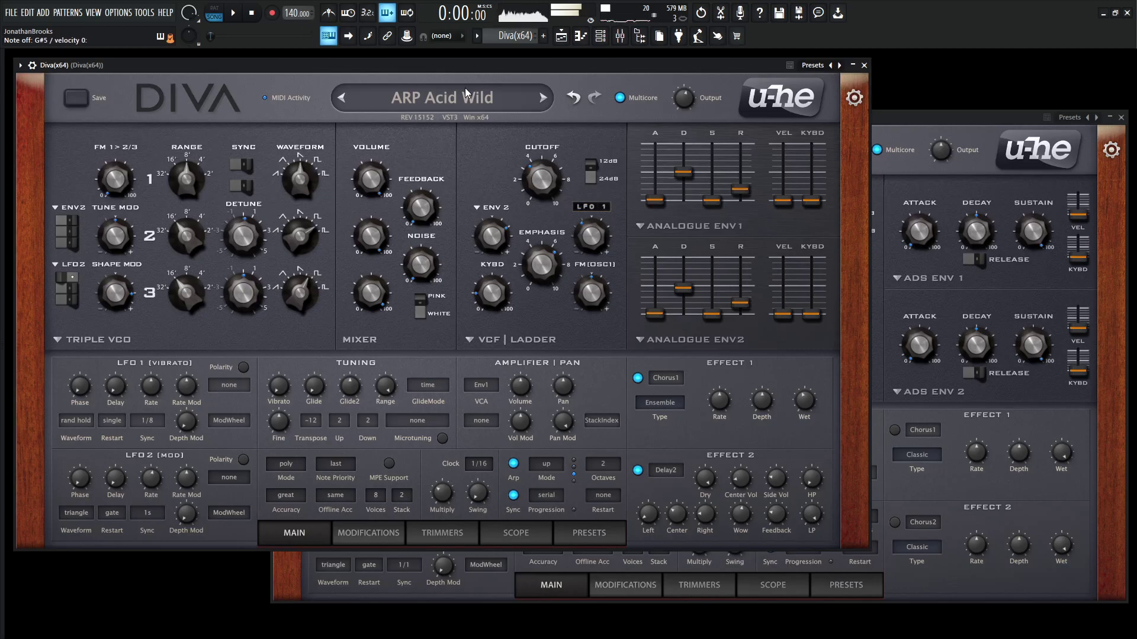
click(561, 35)
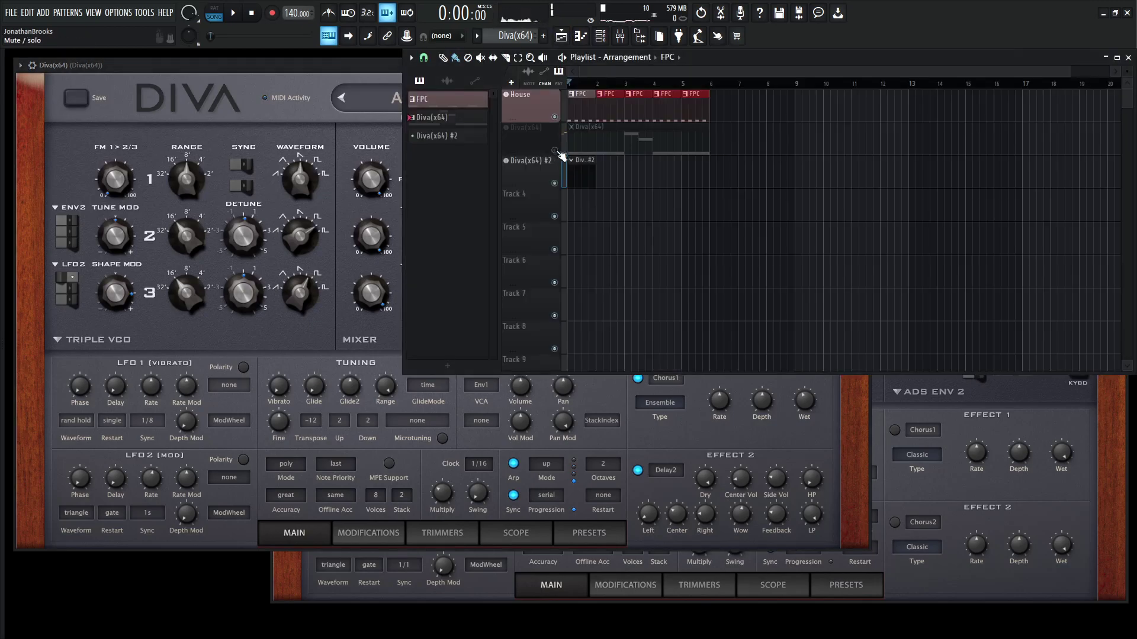
click(558, 156)
key(space)
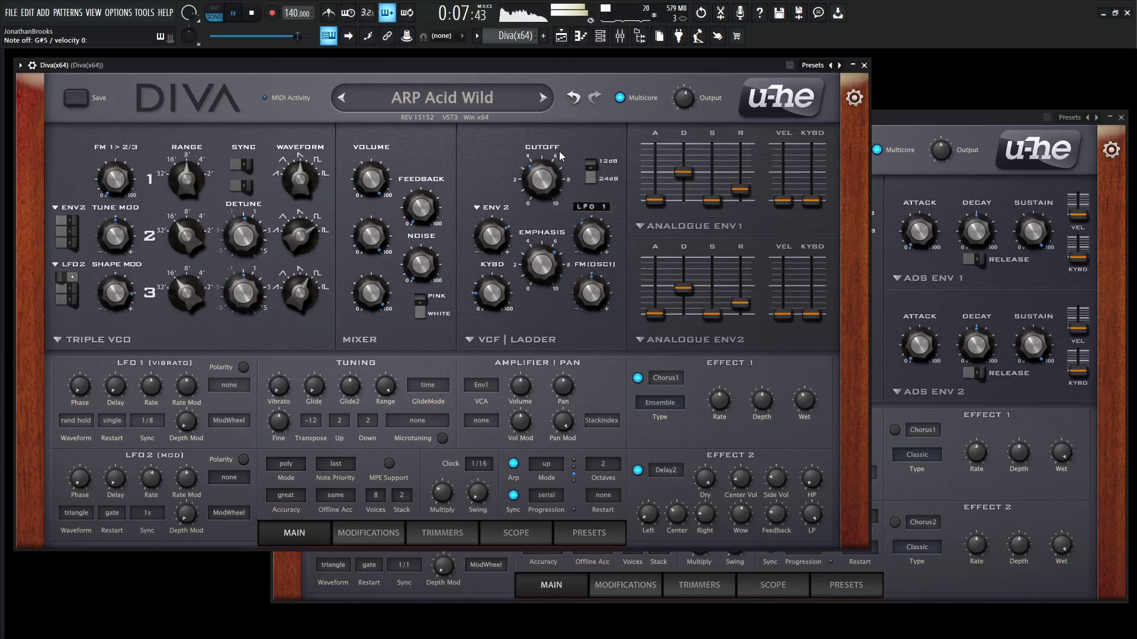
key(space)
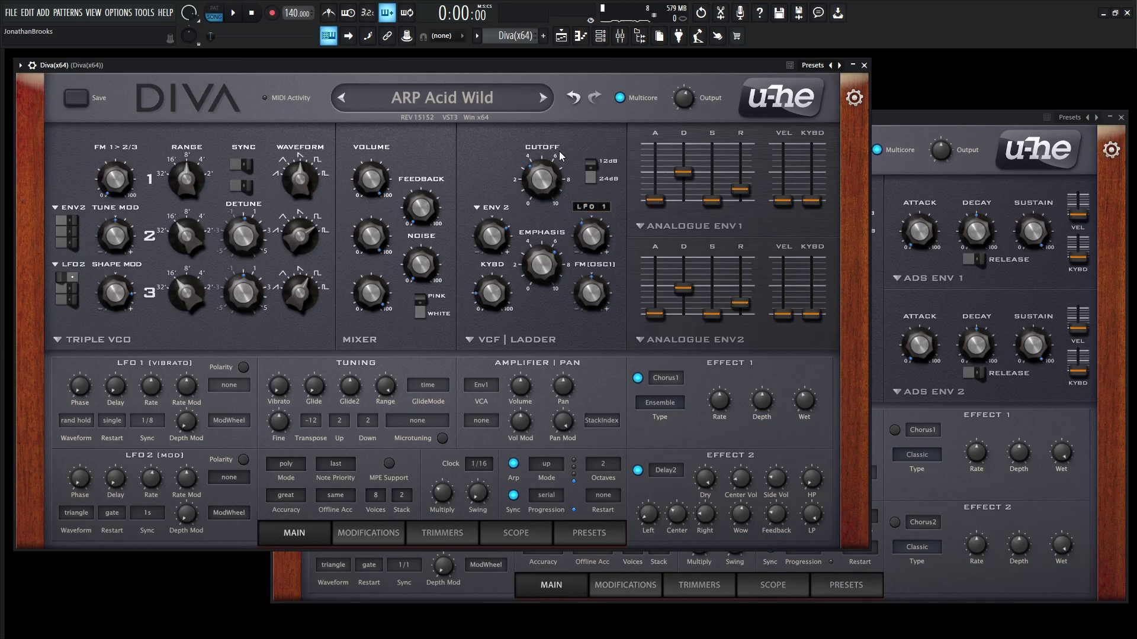
- Bring Diva #2 beside the original and set both ADS ENV 1 and ENV 2 models to analogue
click(919, 112)
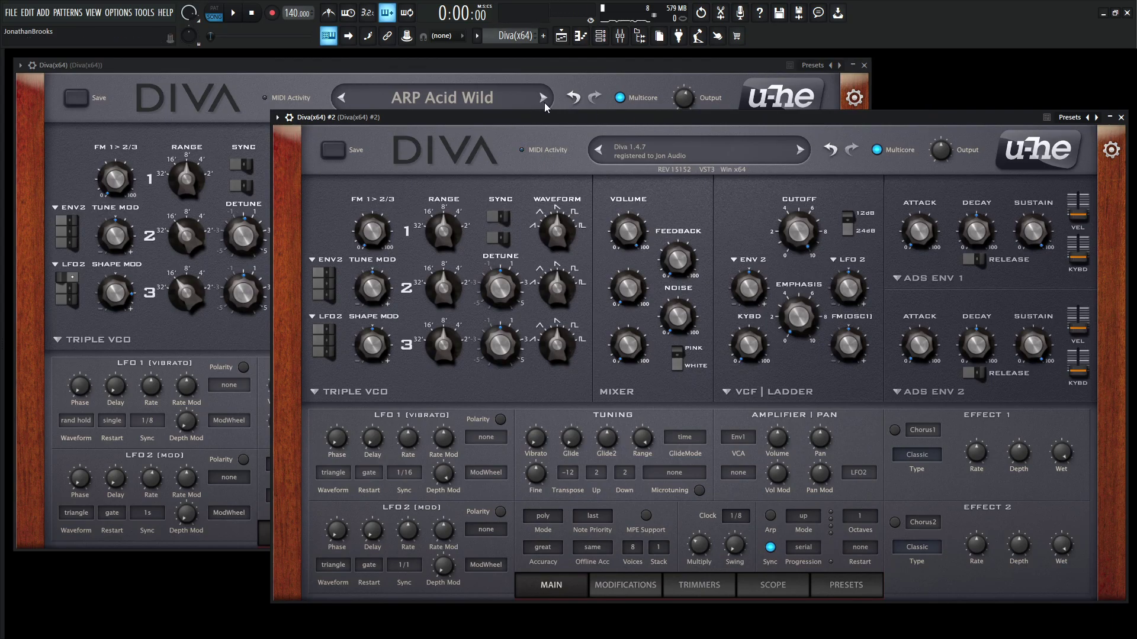
drag(551, 125, 313, 281)
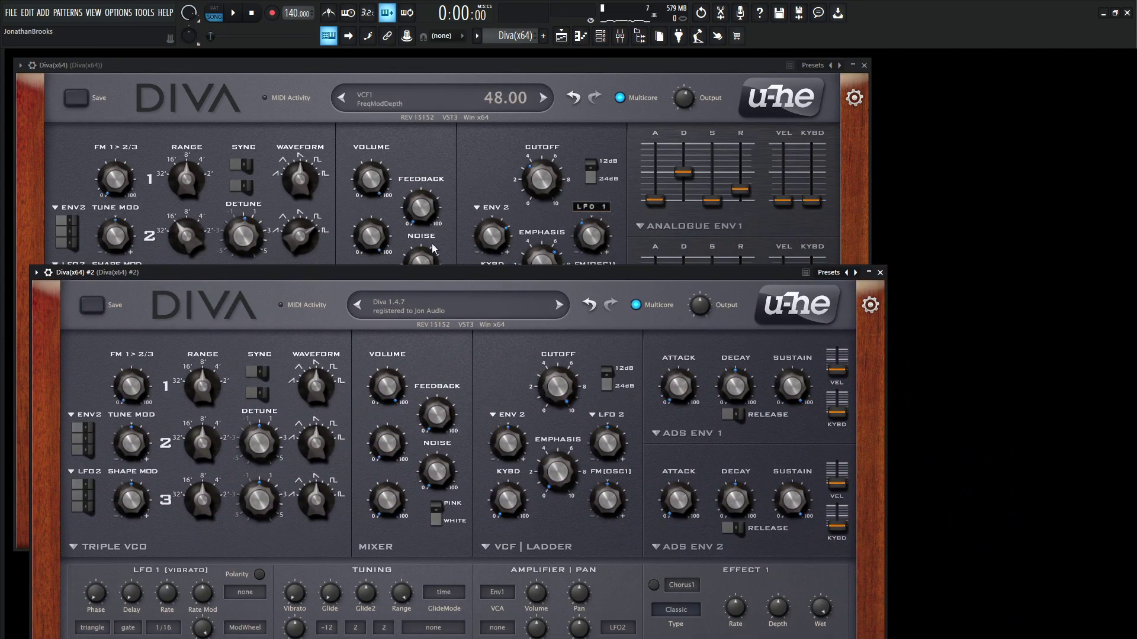
drag(592, 272, 601, 153)
click(675, 310)
click(710, 329)
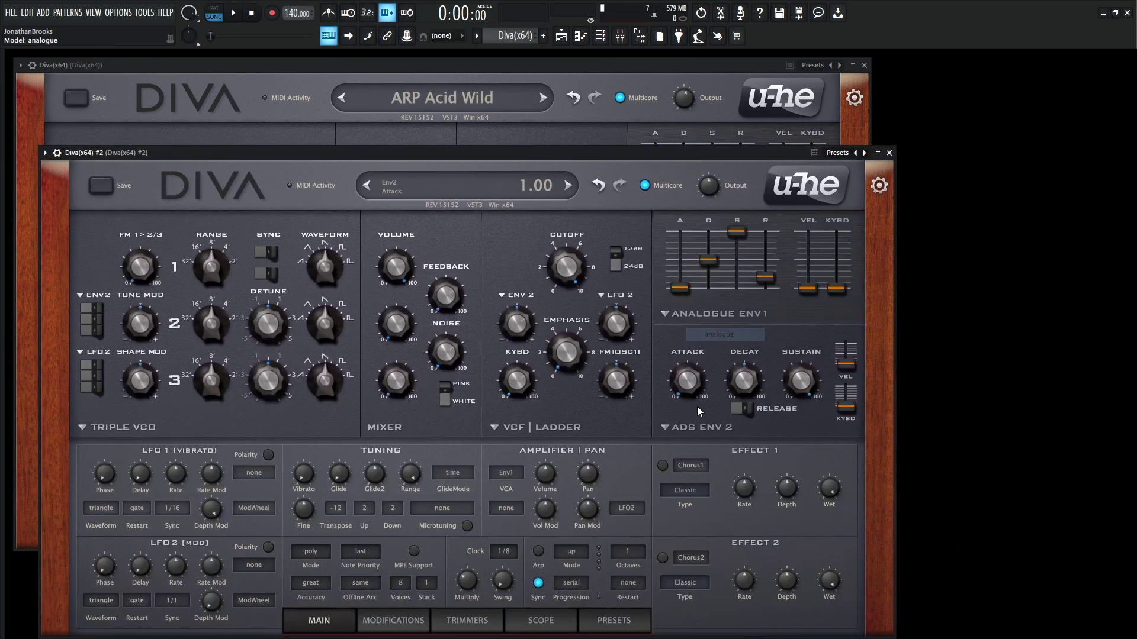
click(694, 423)
click(701, 441)
drag(598, 158, 799, 346)
- Turn Diva #2's third Mixer Volume knob up from 0 to about 97
mouse_move(363, 169)
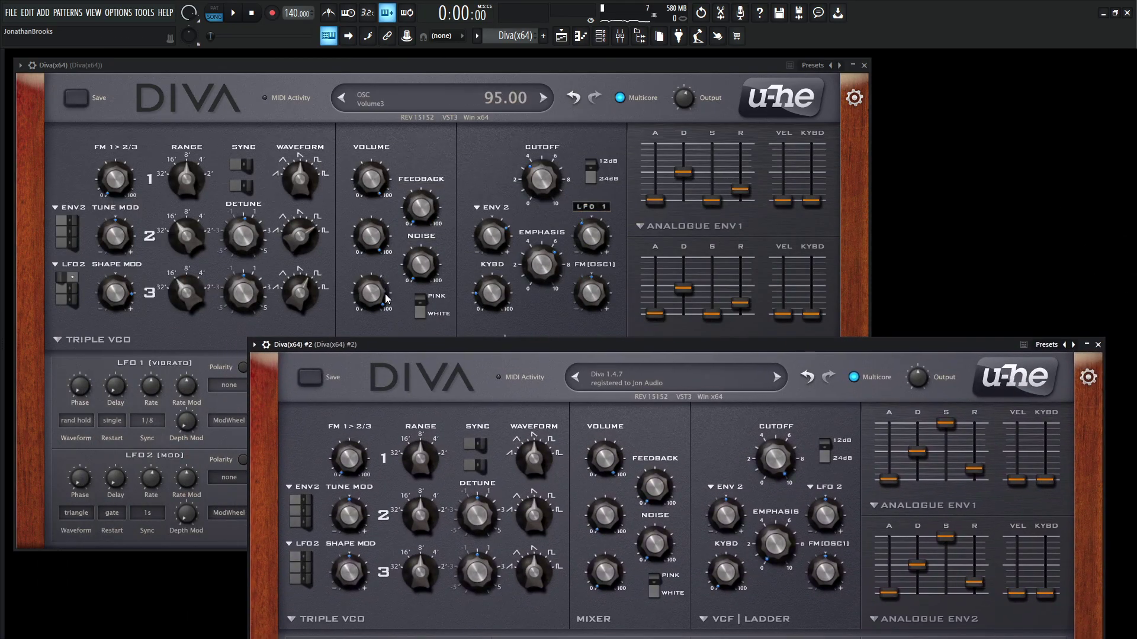
mouse_move(363, 189)
mouse_move(382, 279)
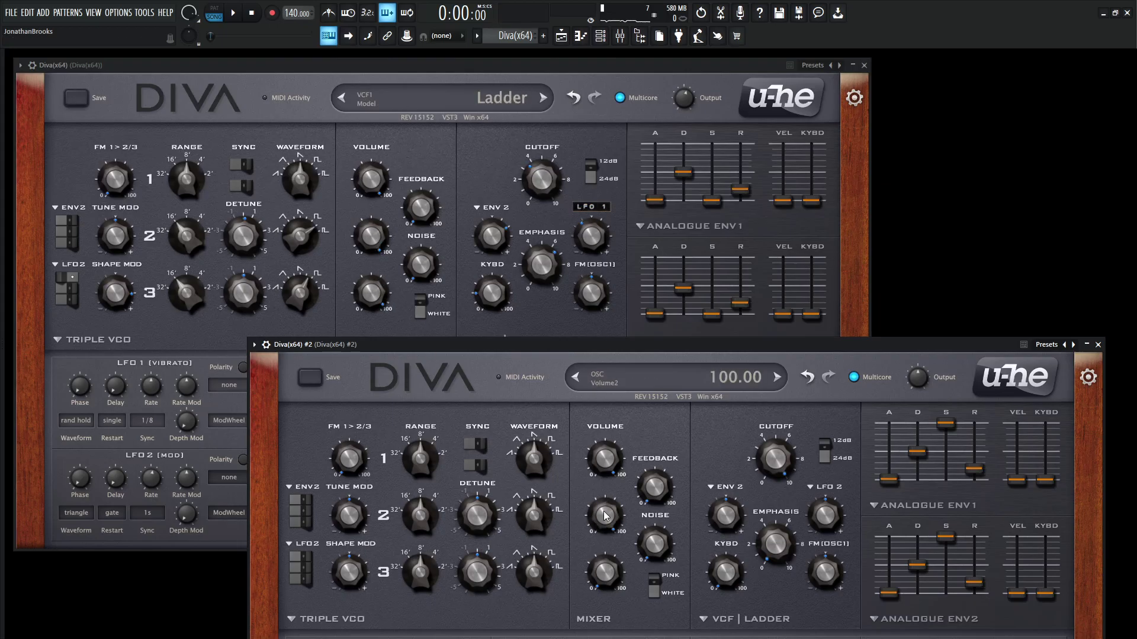
mouse_move(609, 577)
drag(609, 577, 616, 552)
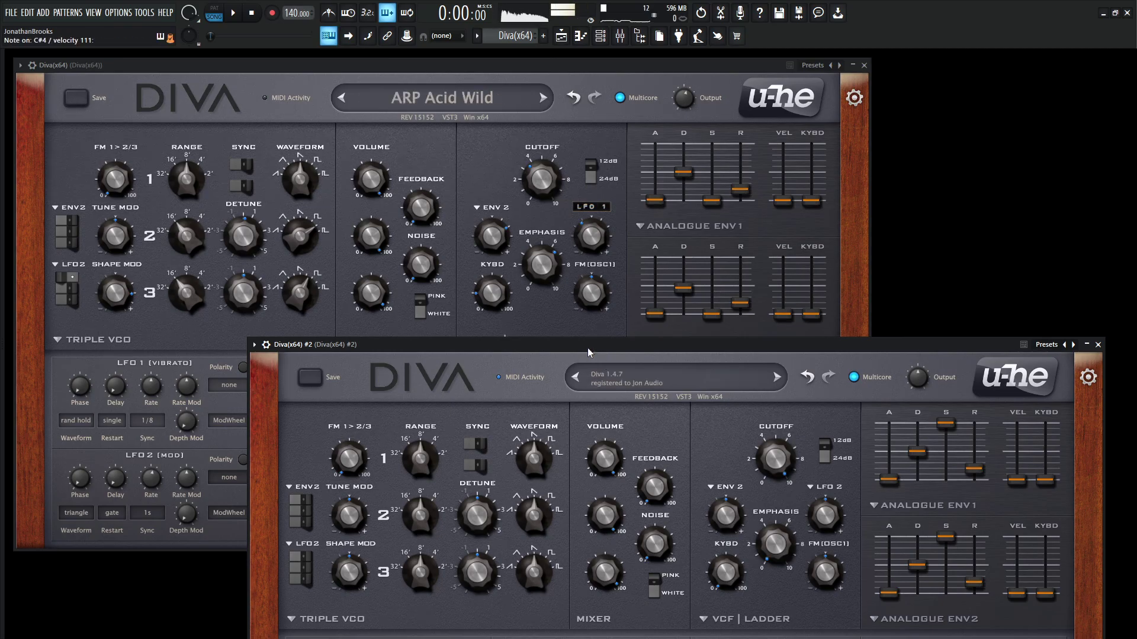
- Arrange both Diva windows and raise Diva #2's OSC 2 waveform from 5.00 toward 7.20
drag(589, 352, 623, 204)
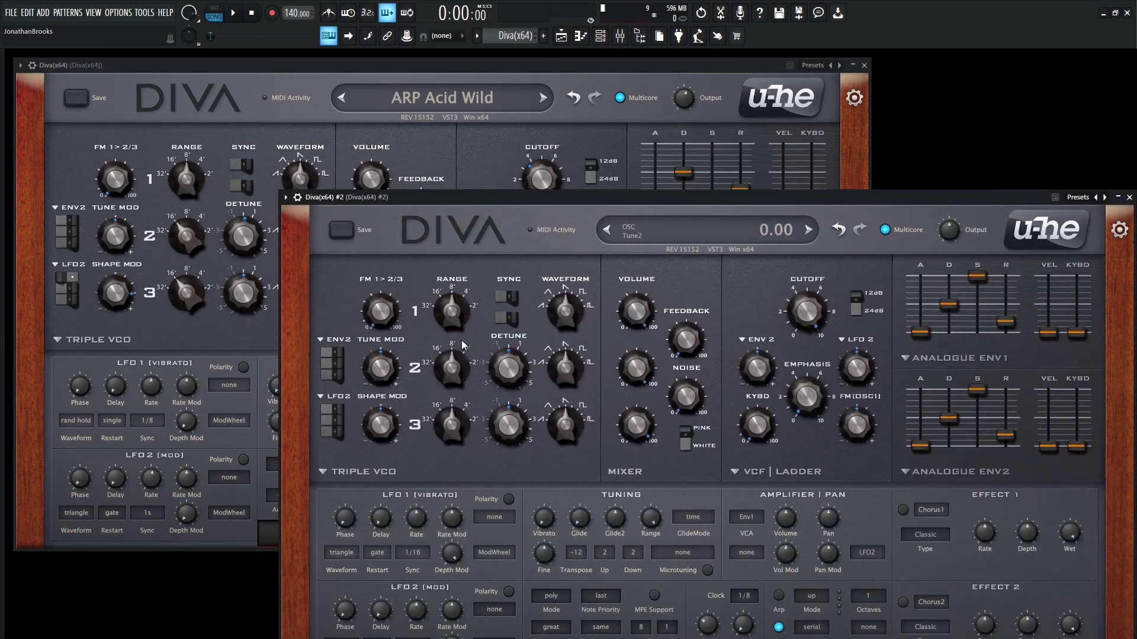
drag(471, 199, 465, 172)
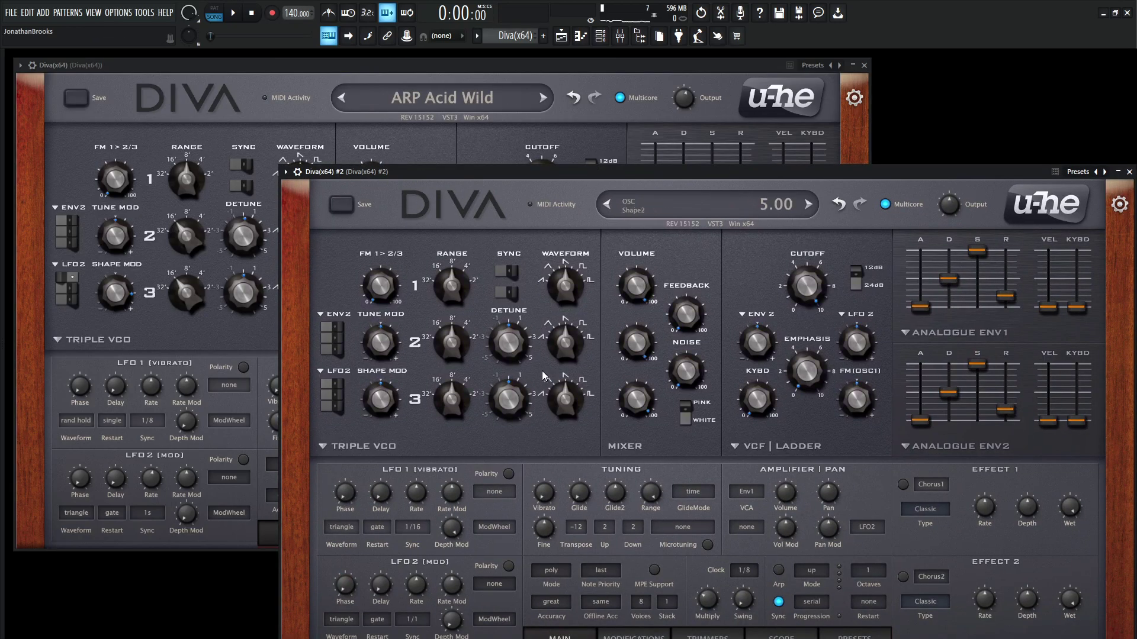
scroll(461, 351, down, 1)
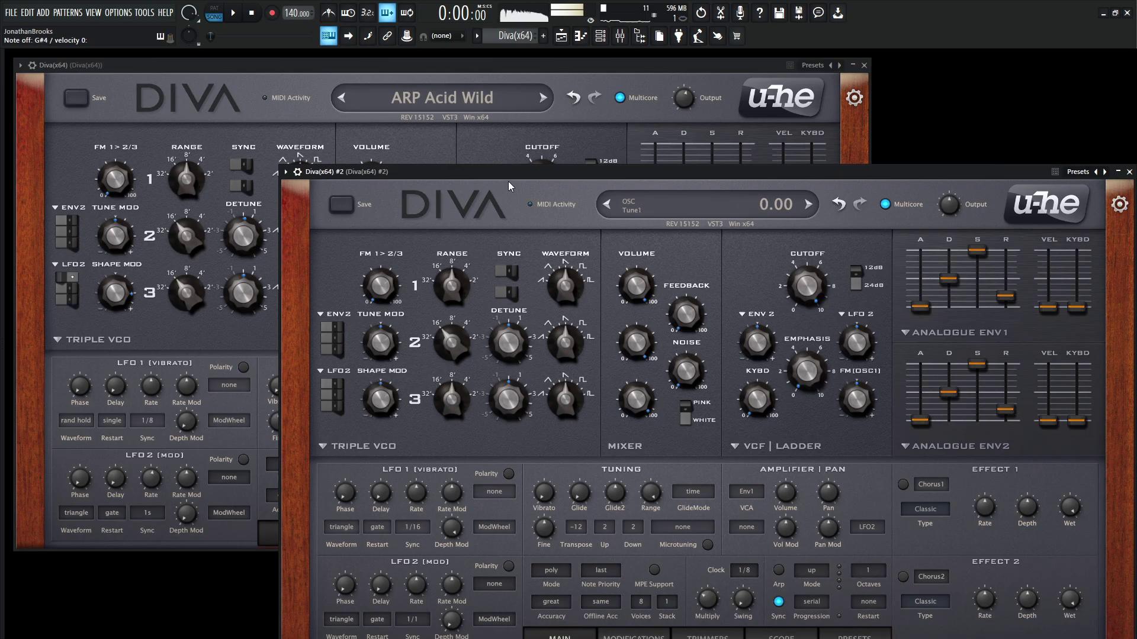
drag(508, 177, 484, 286)
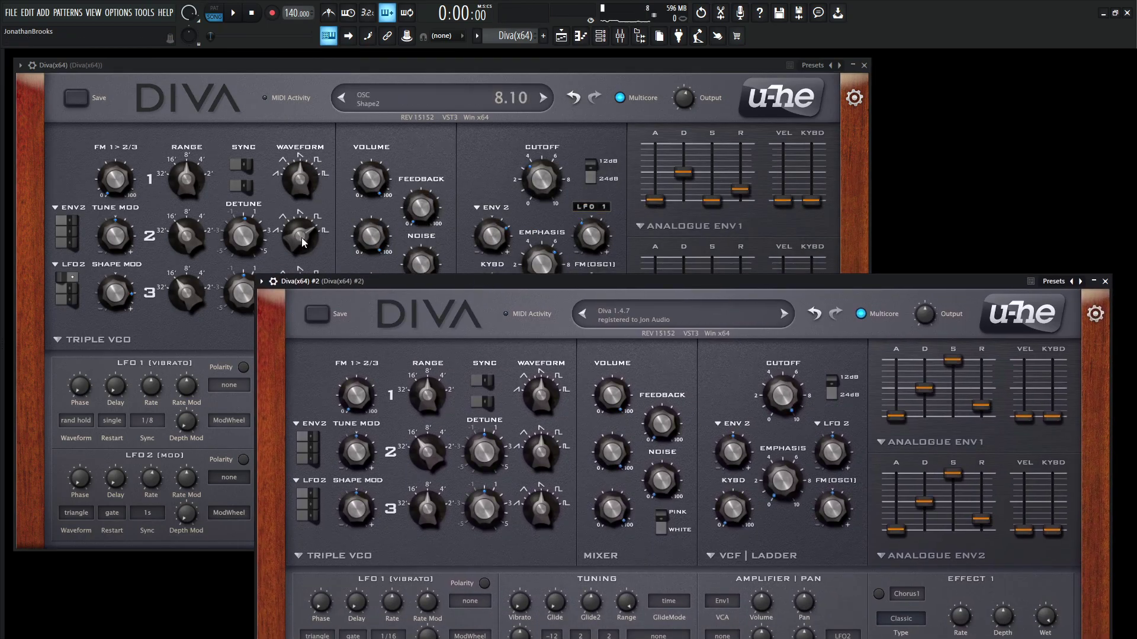
mouse_move(311, 232)
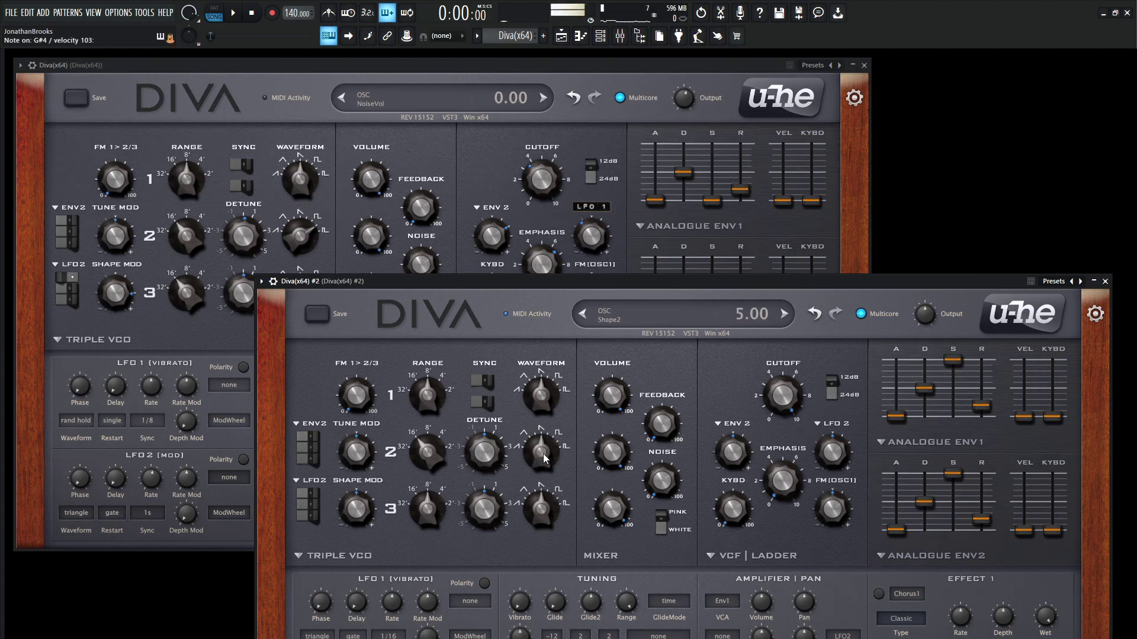
drag(540, 460, 546, 434)
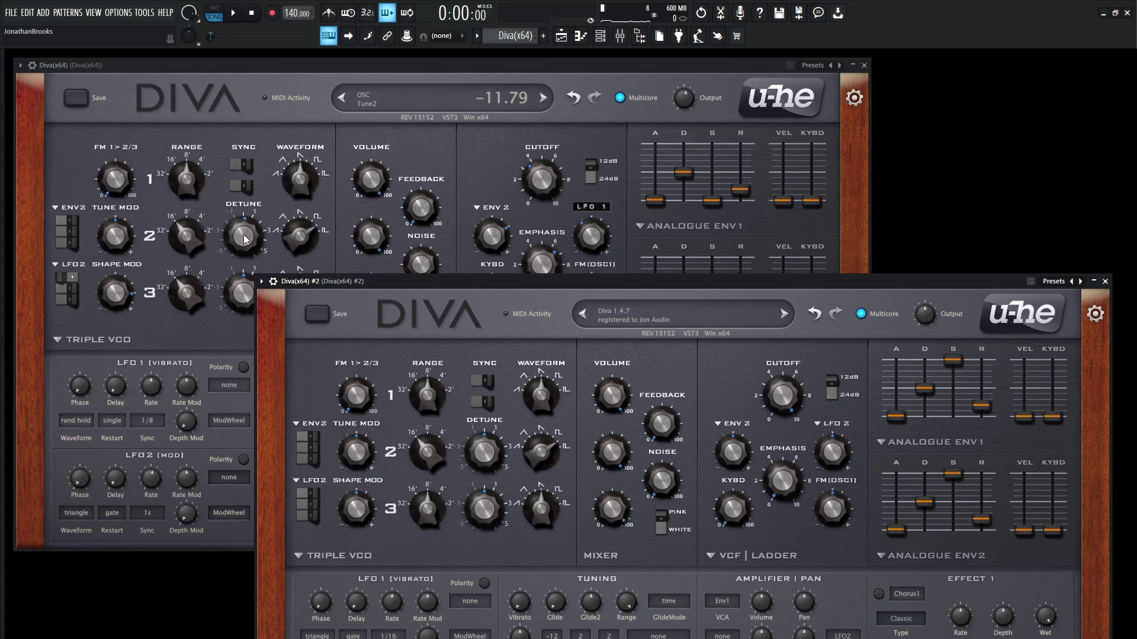
- Fine-tune Diva #2's OSC 2 detune to about -11.95, roughly an octave down
drag(488, 455, 493, 441)
double_click(492, 441)
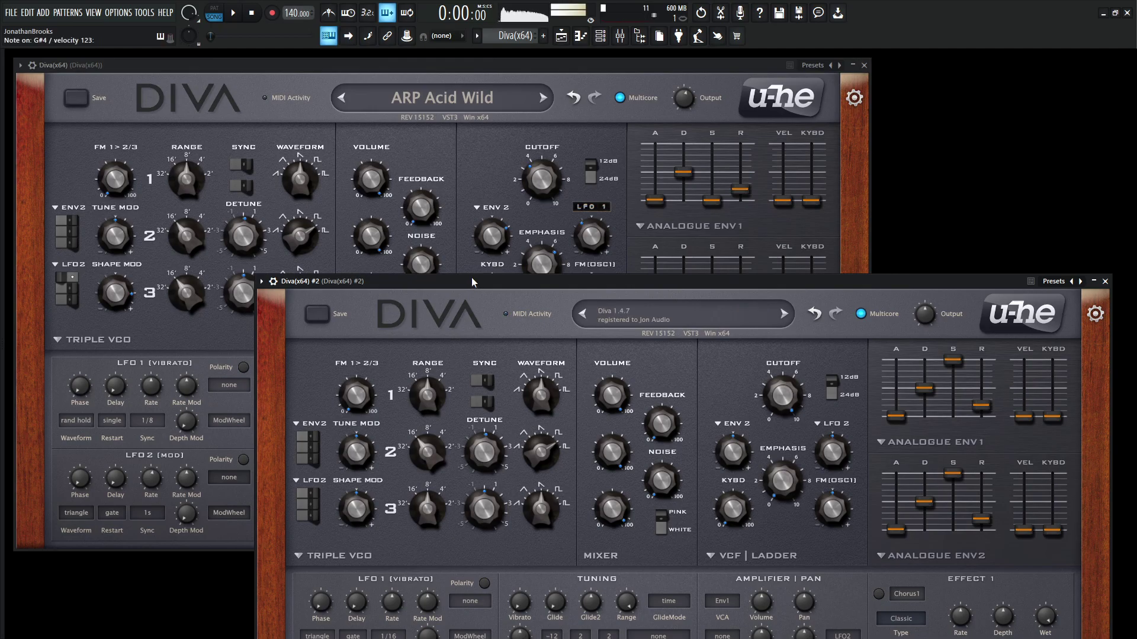
drag(473, 283, 450, 280)
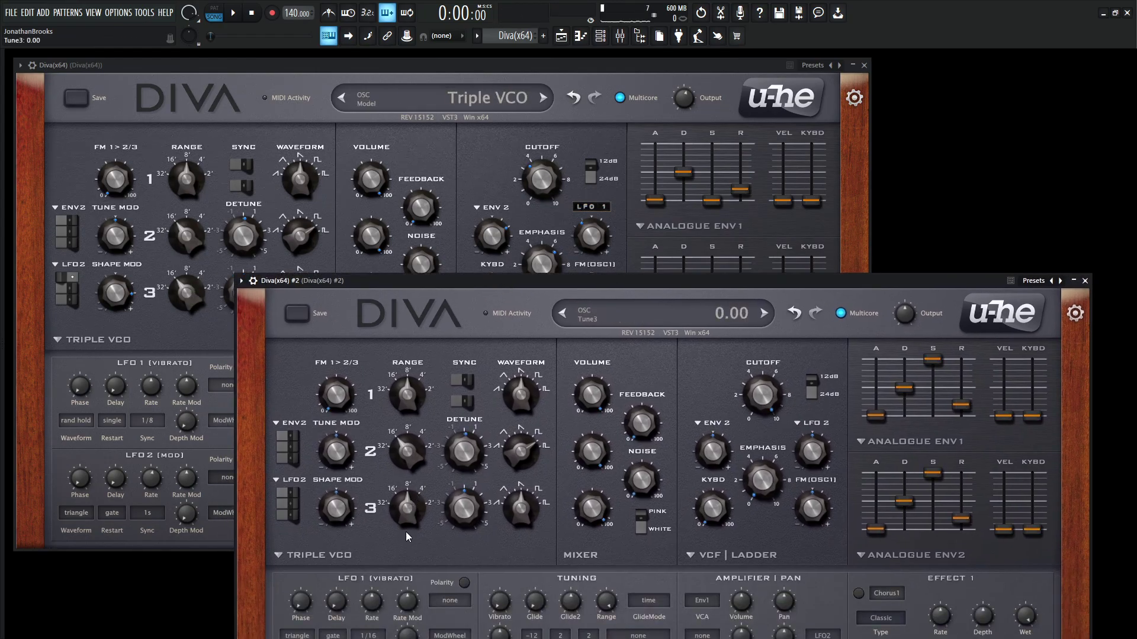
- Set Diva #2's OSC 3 detune to about -11.79 and raise its waveform toward 6.30
drag(379, 280, 353, 323)
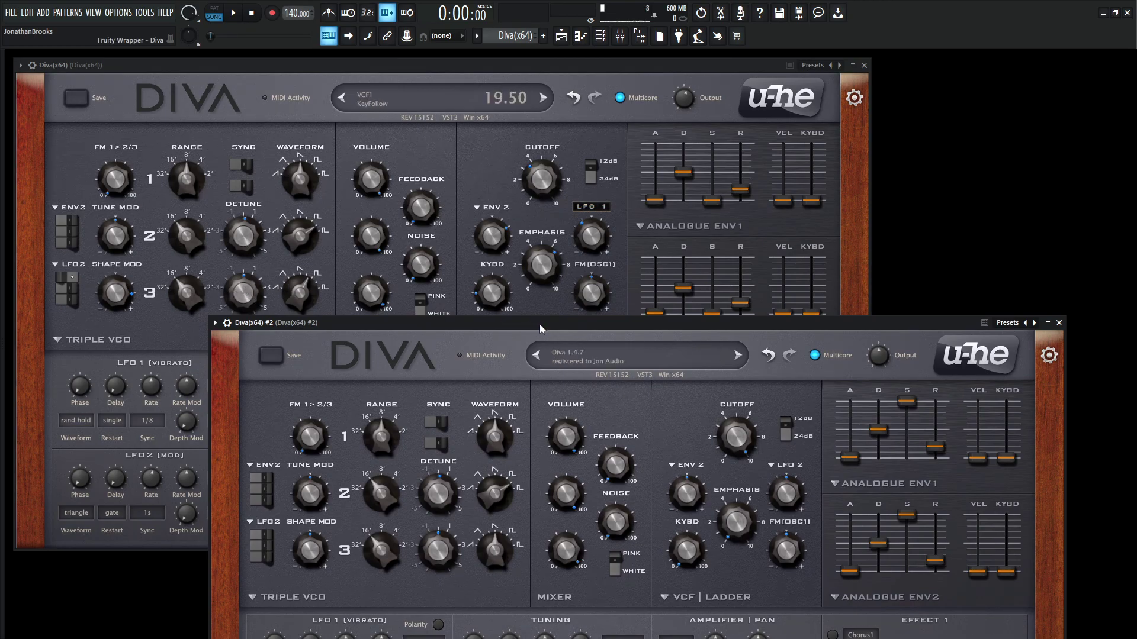
drag(355, 322, 365, 288)
mouse_move(455, 522)
drag(454, 522, 456, 518)
drag(482, 288, 471, 331)
mouse_move(310, 294)
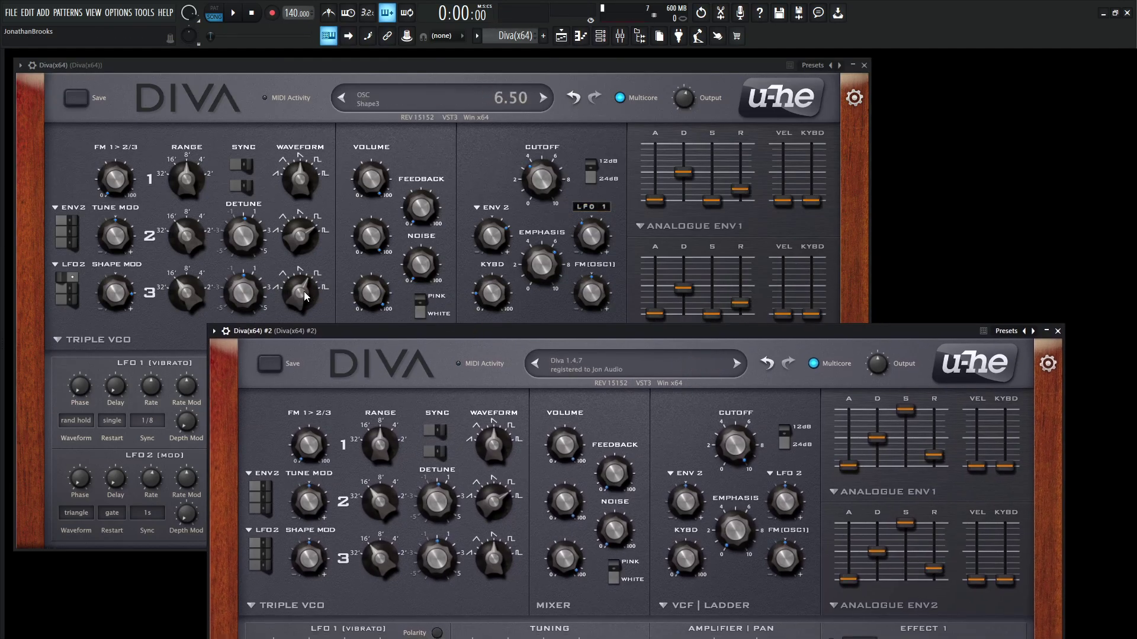
drag(500, 557, 500, 550)
- Raise Diva #2's oscillator shape modulation depth to 31.00 and reposition its window
drag(328, 331, 392, 346)
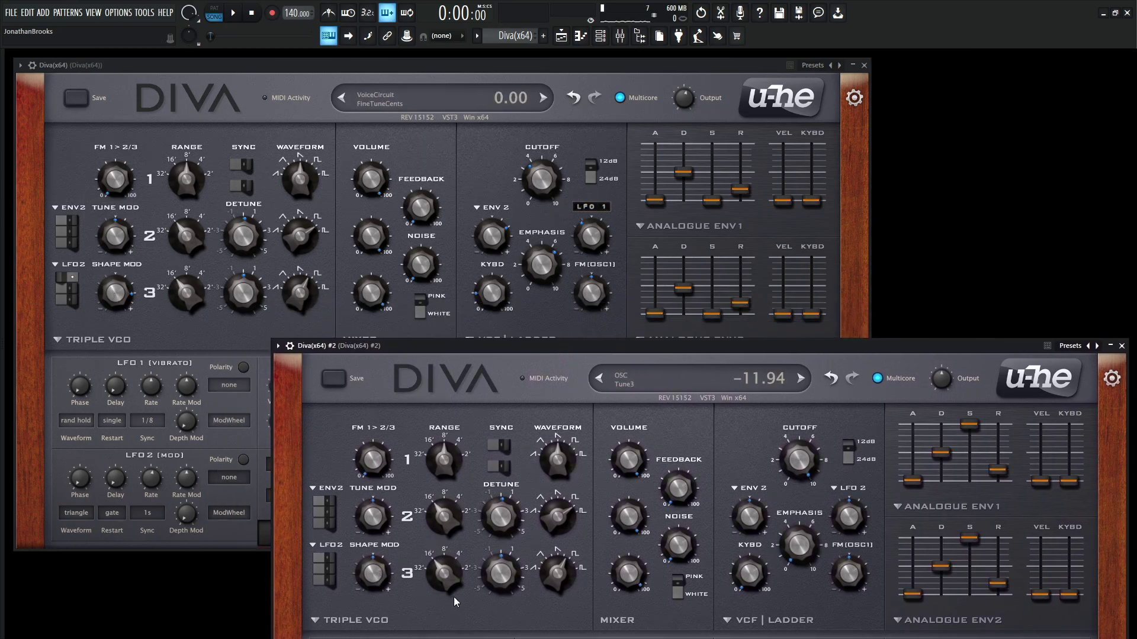
drag(368, 571, 367, 527)
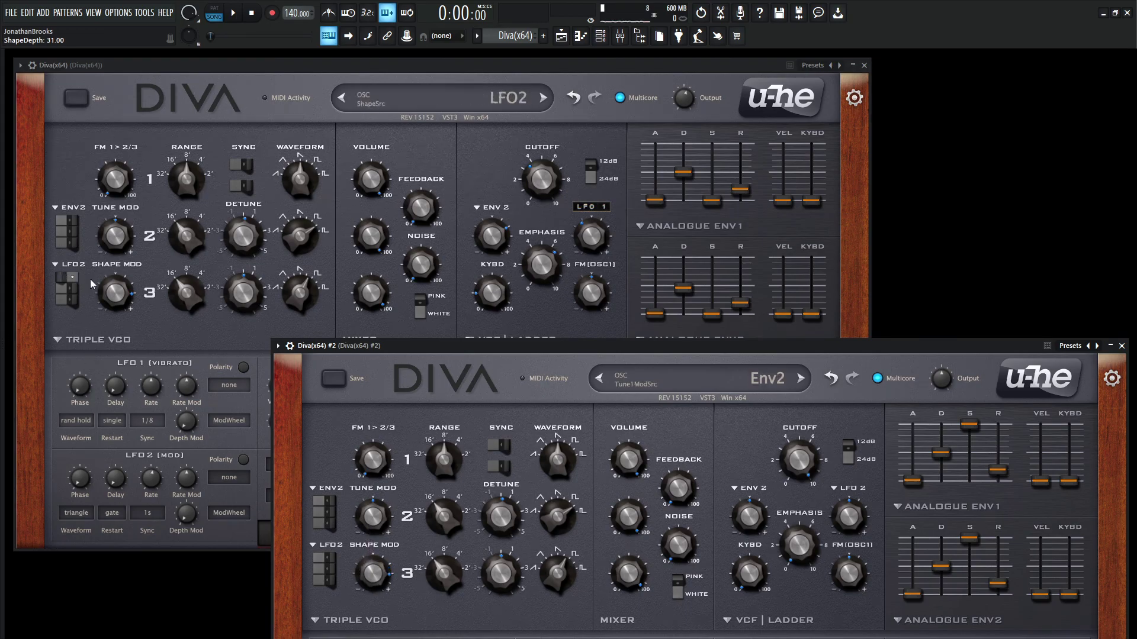
drag(512, 347, 611, 87)
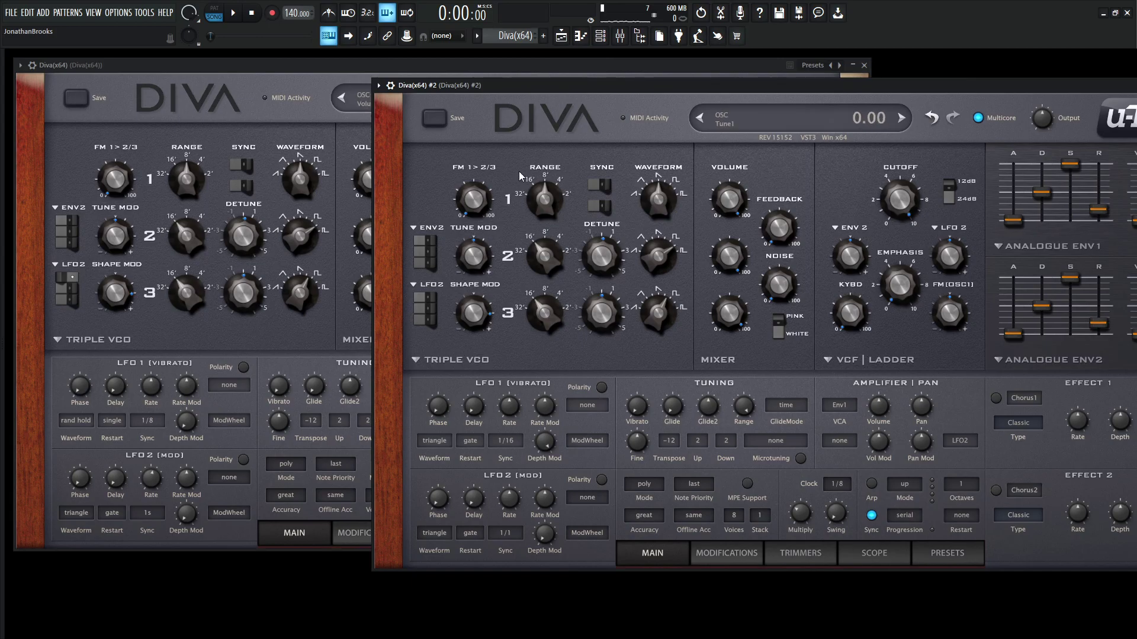
drag(542, 86, 561, 145)
- Set Diva #2's LFO 2 sync to 1s and nudge its rate up to about 0.40
key(alt+F8)
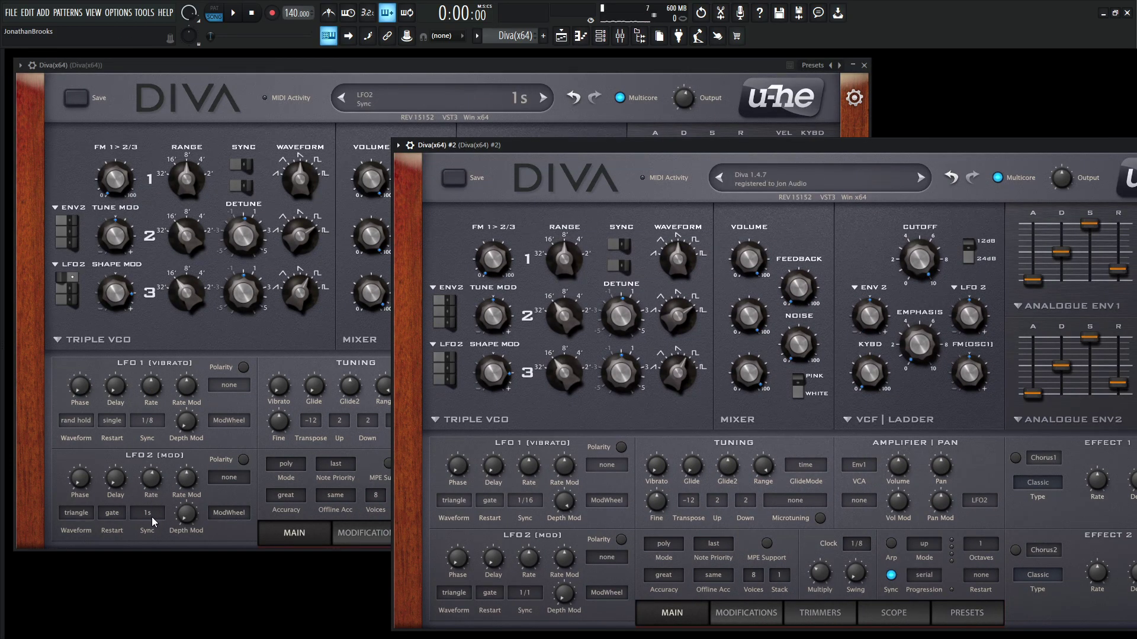
click(526, 595)
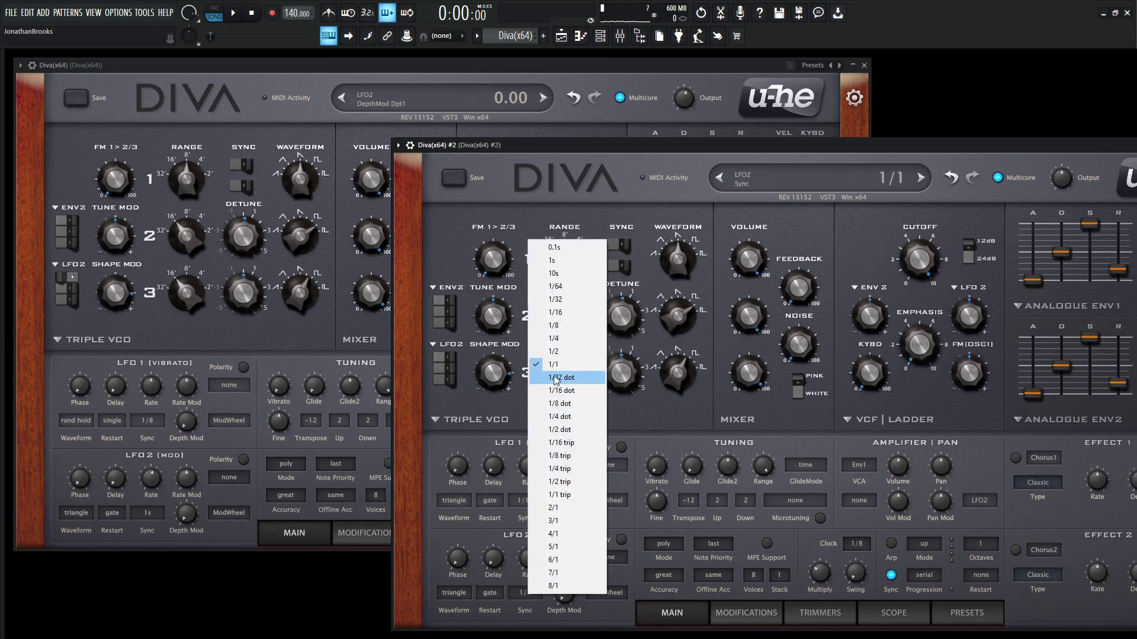
click(556, 263)
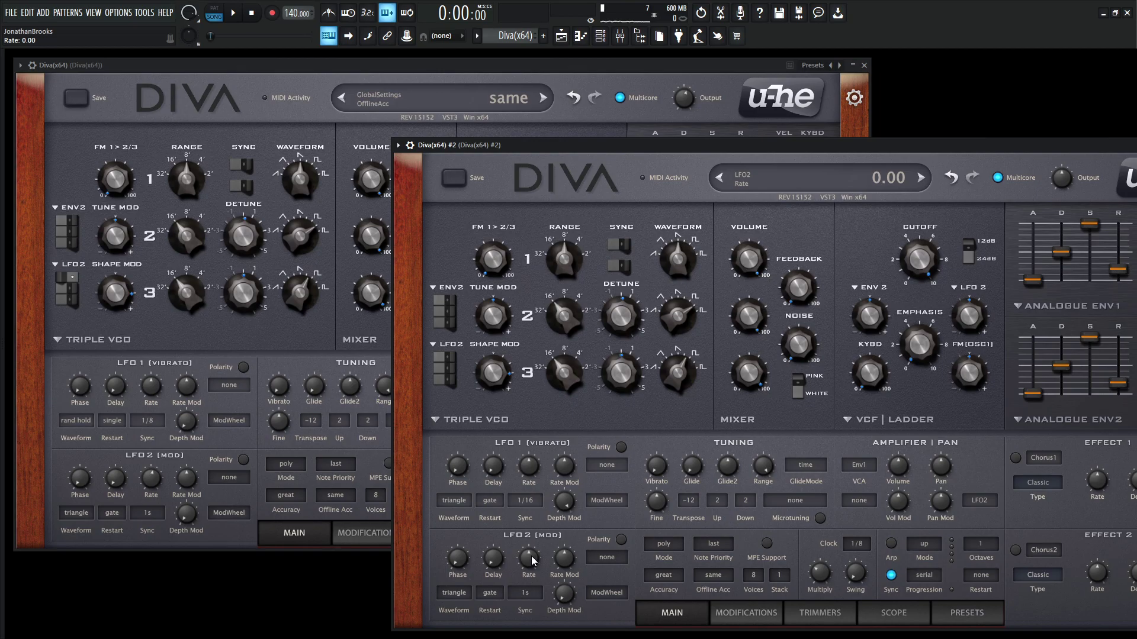
scroll(533, 561, up, 1)
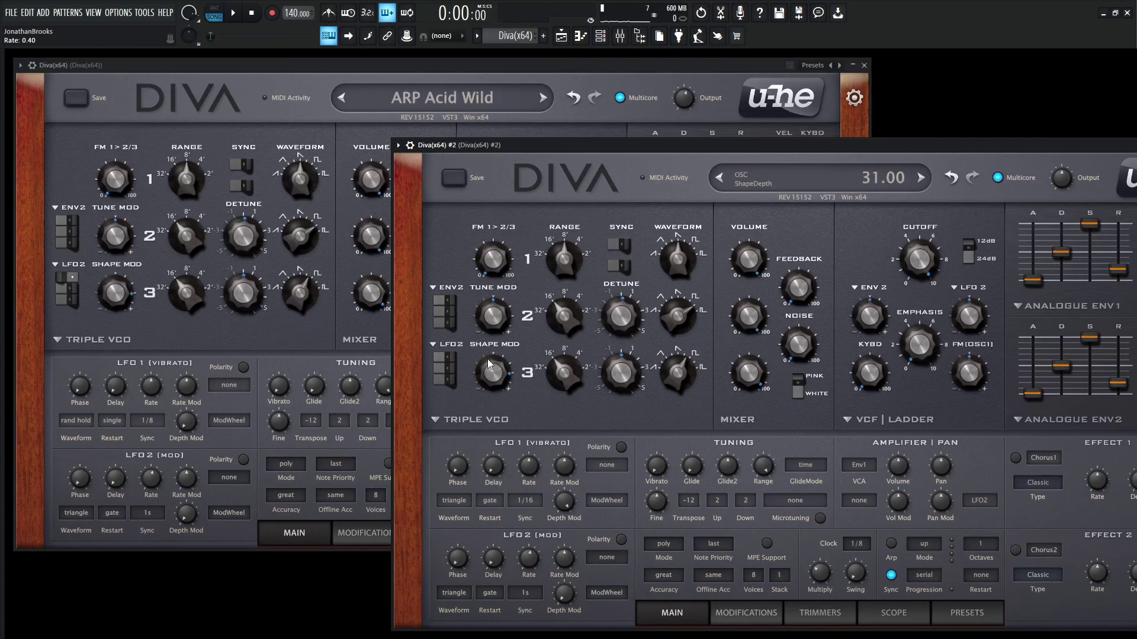
- Switch the Shape Mod source to LFO2, then drag Diva #2 down to reveal ARP Acid Wild
click(455, 359)
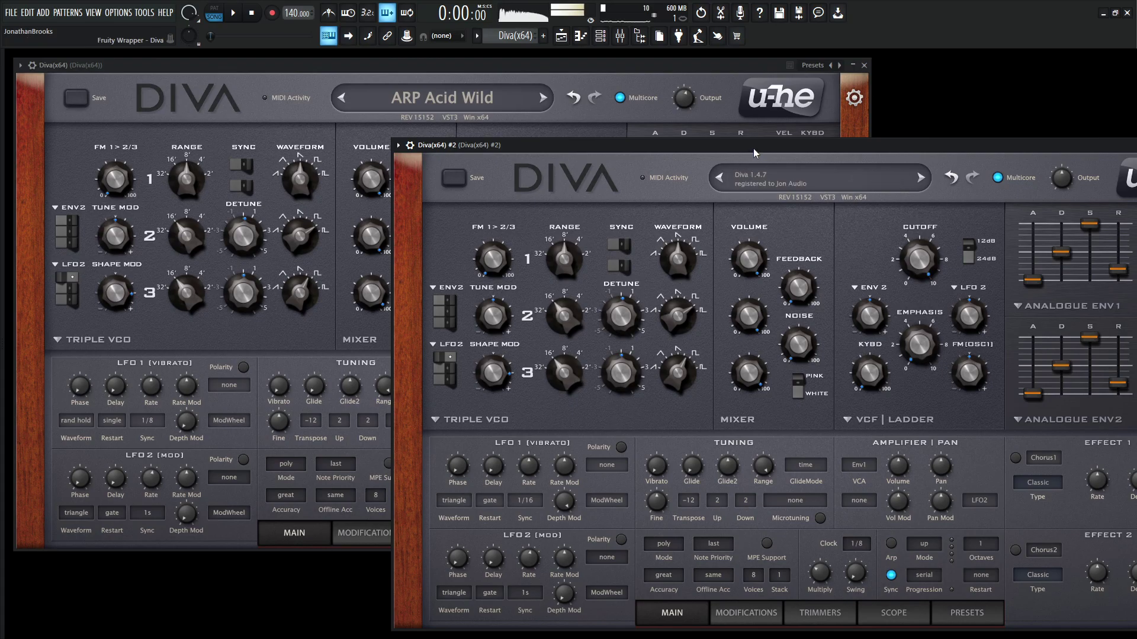
drag(753, 148, 583, 273)
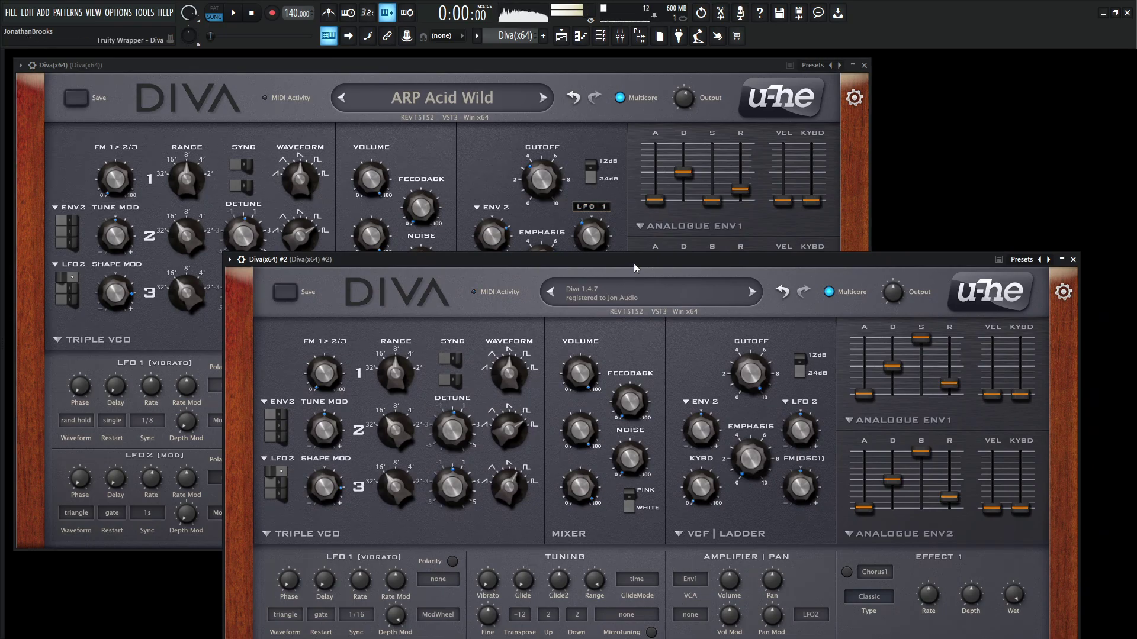
drag(636, 265, 460, 353)
- Lower Diva #2's VCF cutoff from 150 to 117 and raise ENV 2 filter modulation to 48
drag(512, 69, 514, 60)
click(754, 355)
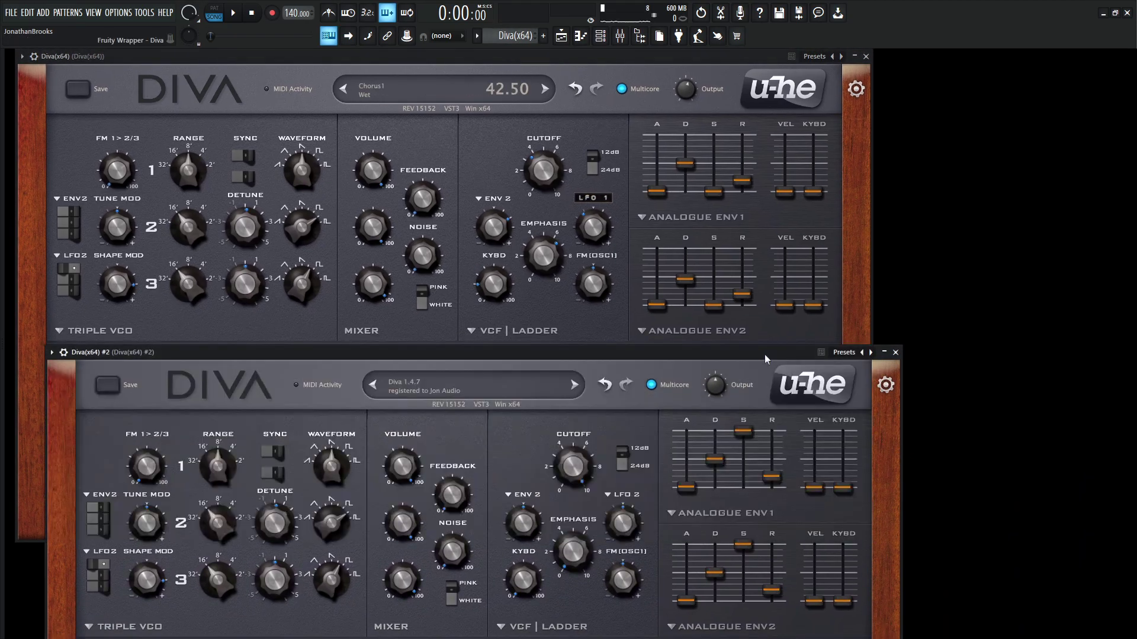
drag(753, 356, 737, 355)
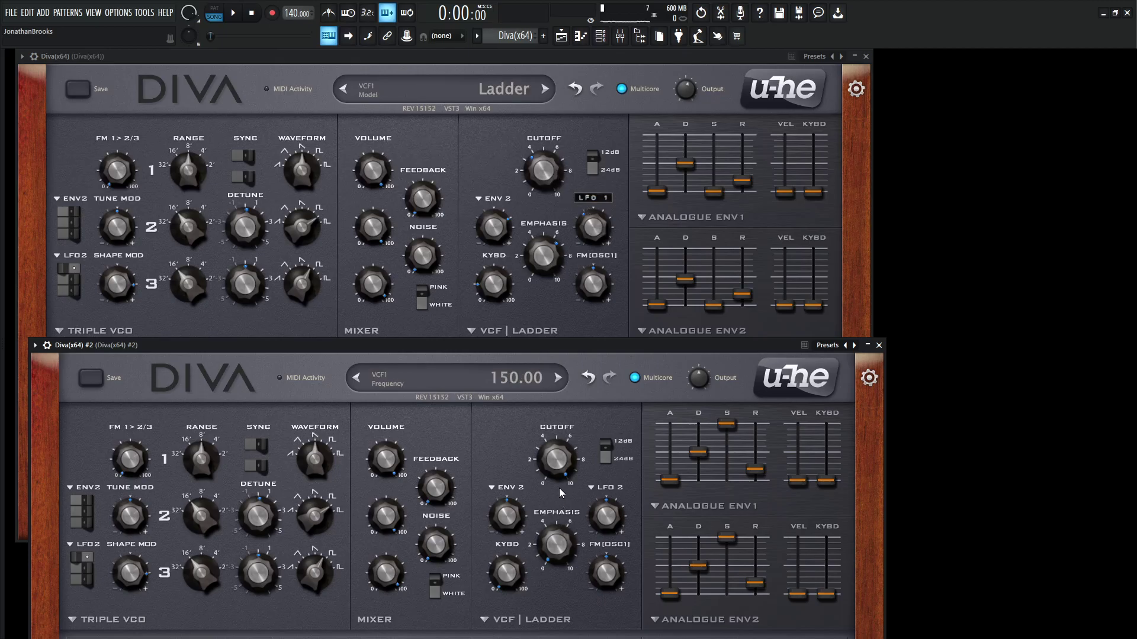
mouse_move(560, 474)
mouse_down()
mouse_move(563, 509)
mouse_move(565, 491)
mouse_up()
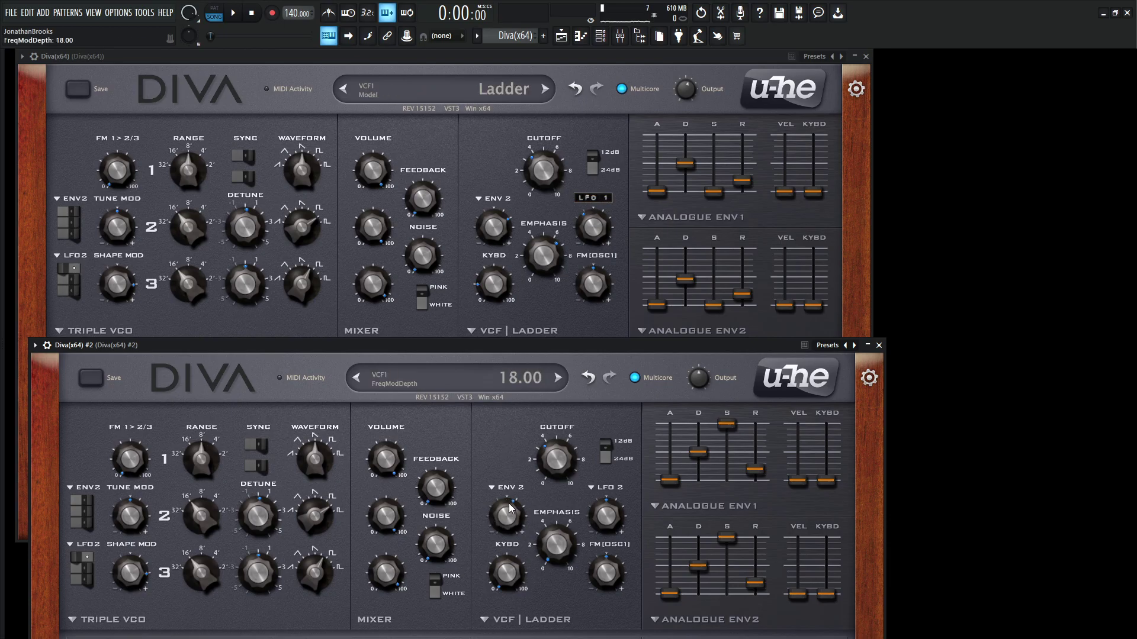
drag(513, 508, 513, 505)
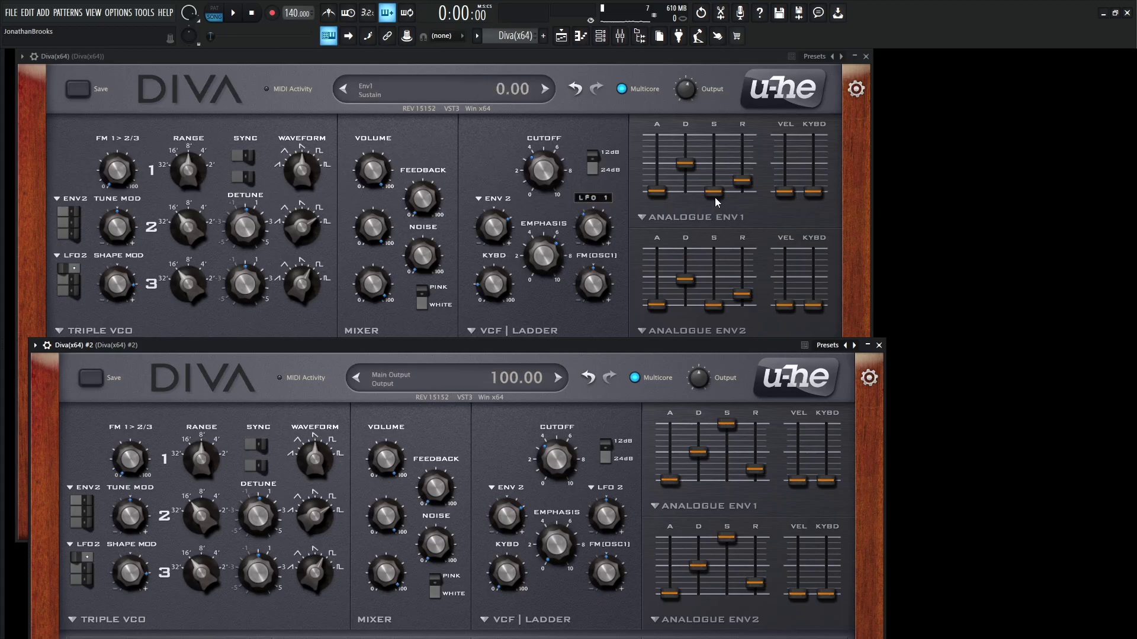
- Drop the Env1 sustain slider to 0 and pull the Env2 sustain slider down to about 20
drag(725, 425, 745, 553)
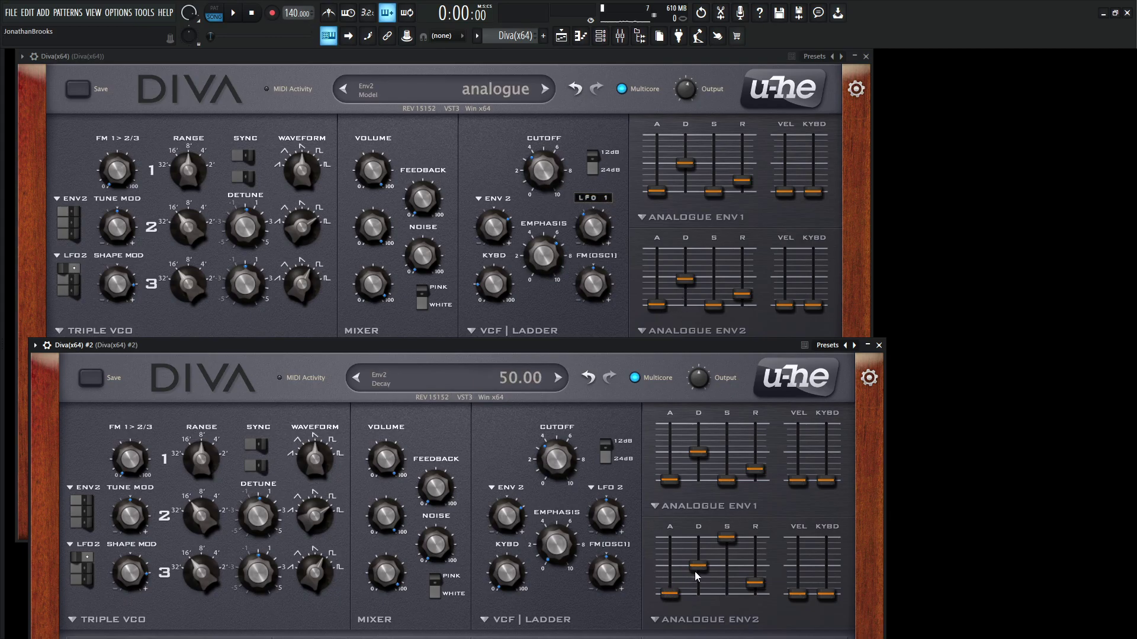
scroll(700, 575, down, 1)
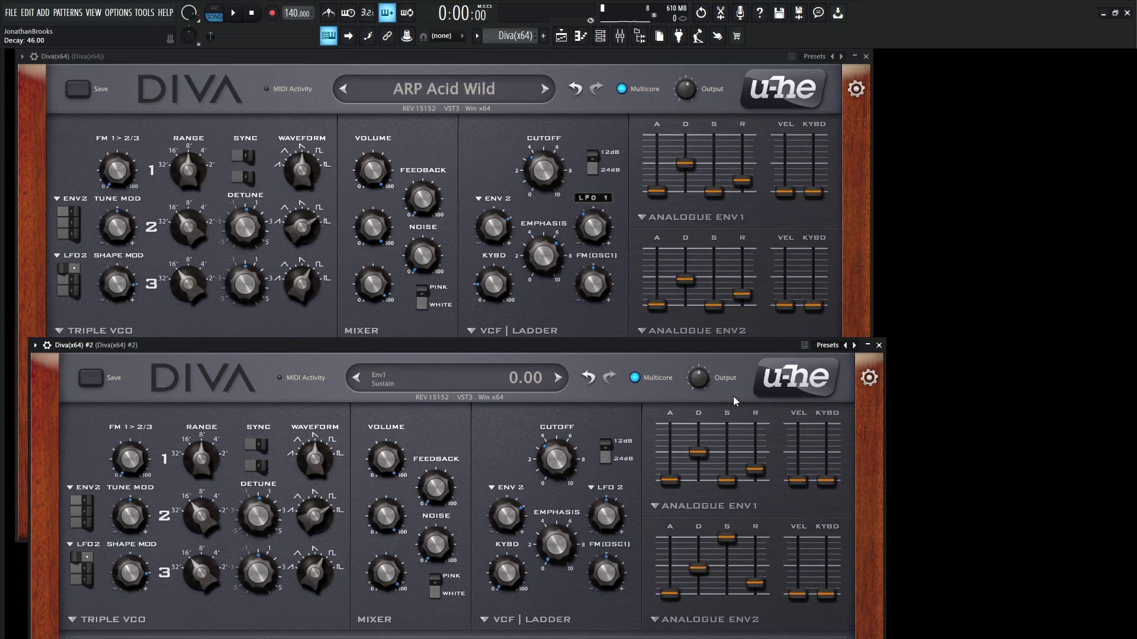
drag(729, 549, 728, 592)
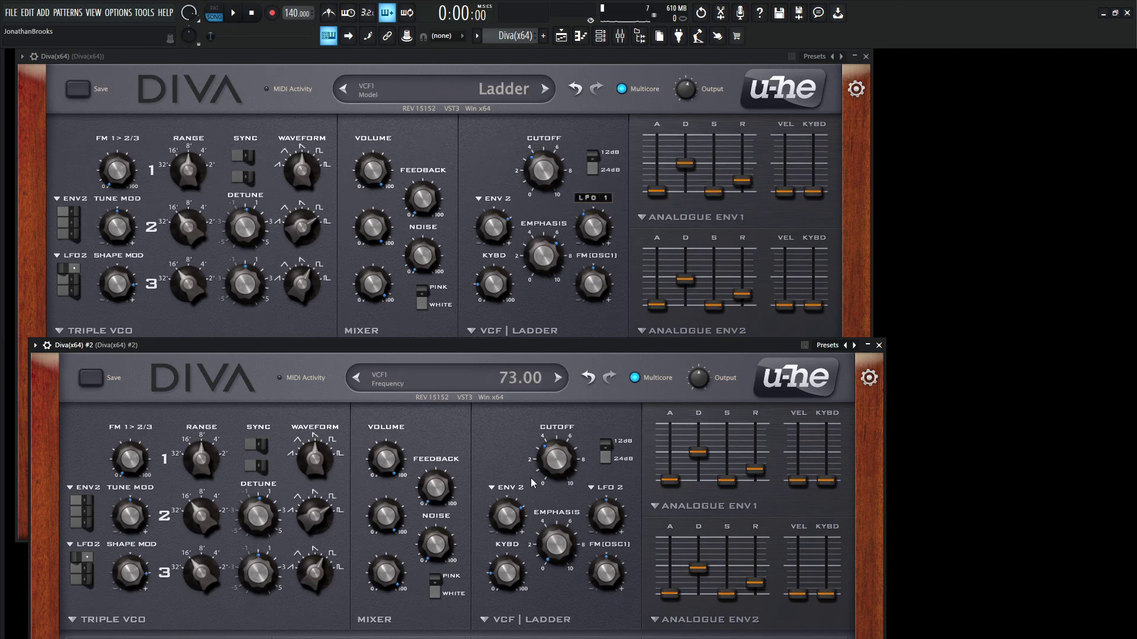
- Turn Diva #2's VCF Emphasis knob up to about 64
drag(562, 512, 559, 453)
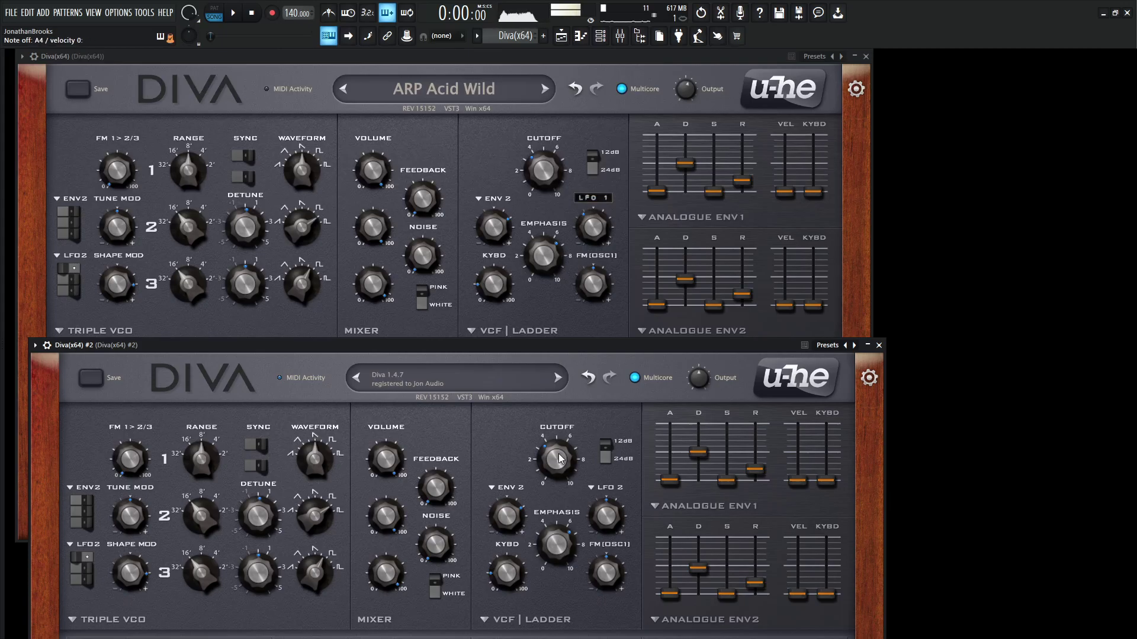
- Swap the filter's LFO 2 mod source for LFO1 at depth -28, then move Diva #2 up
mouse_move(598, 289)
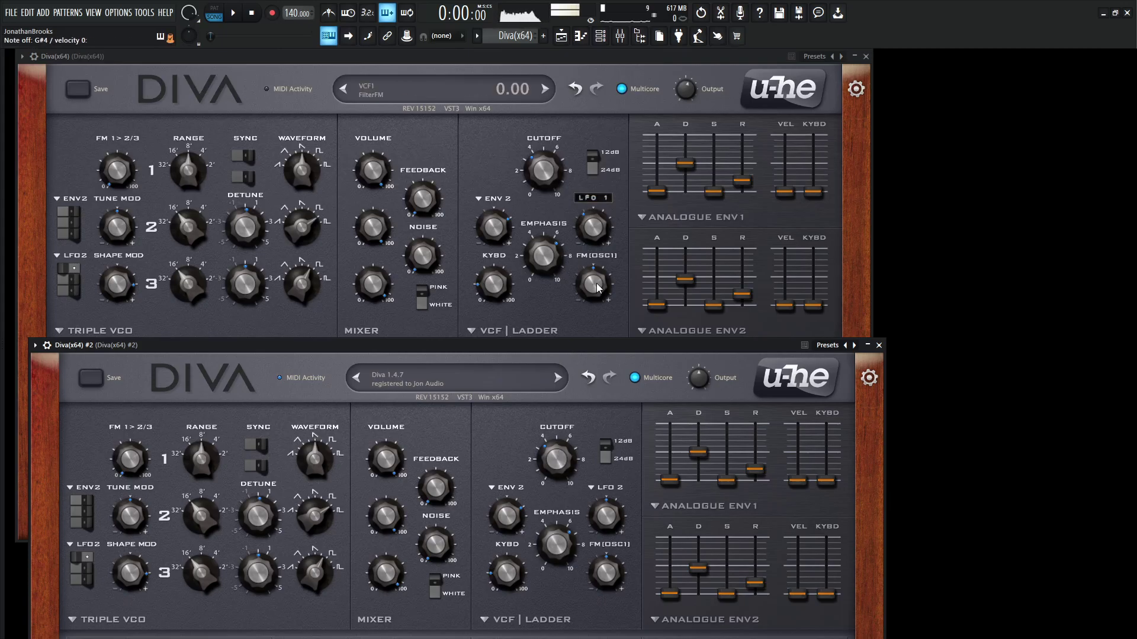
mouse_move(606, 246)
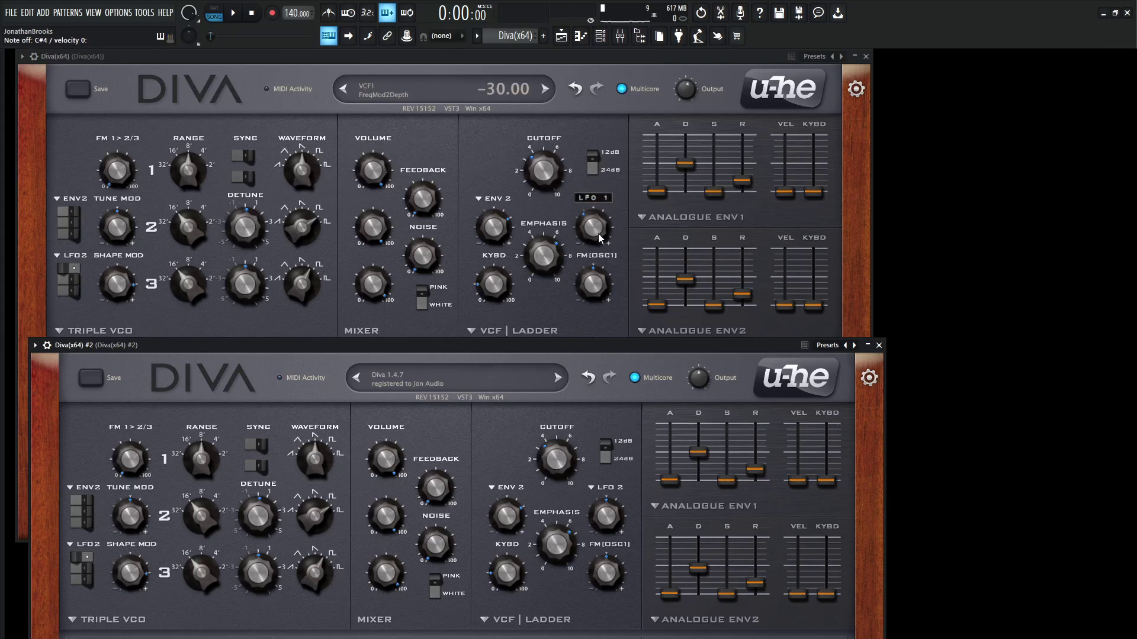
mouse_move(616, 443)
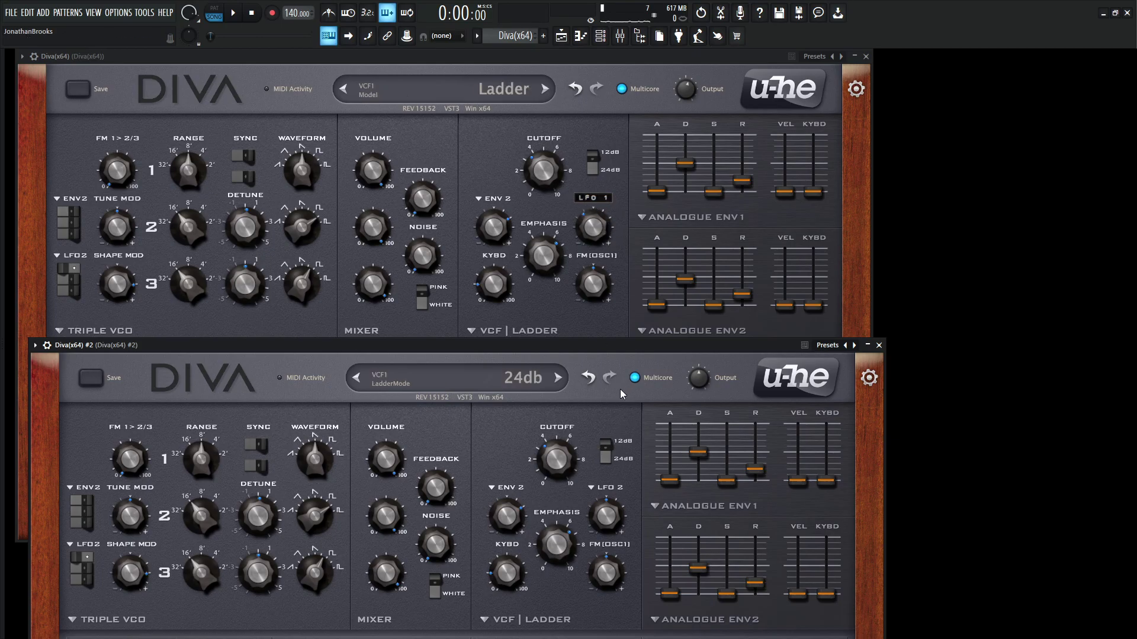
click(609, 487)
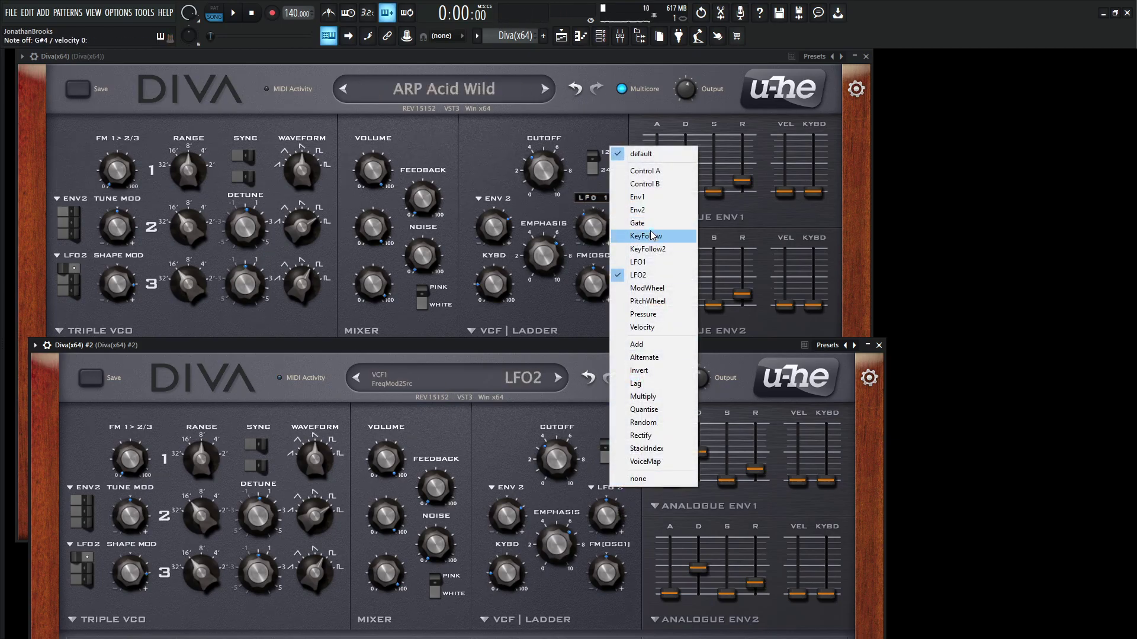
click(638, 262)
mouse_move(592, 224)
drag(606, 514, 613, 524)
drag(570, 345, 924, 69)
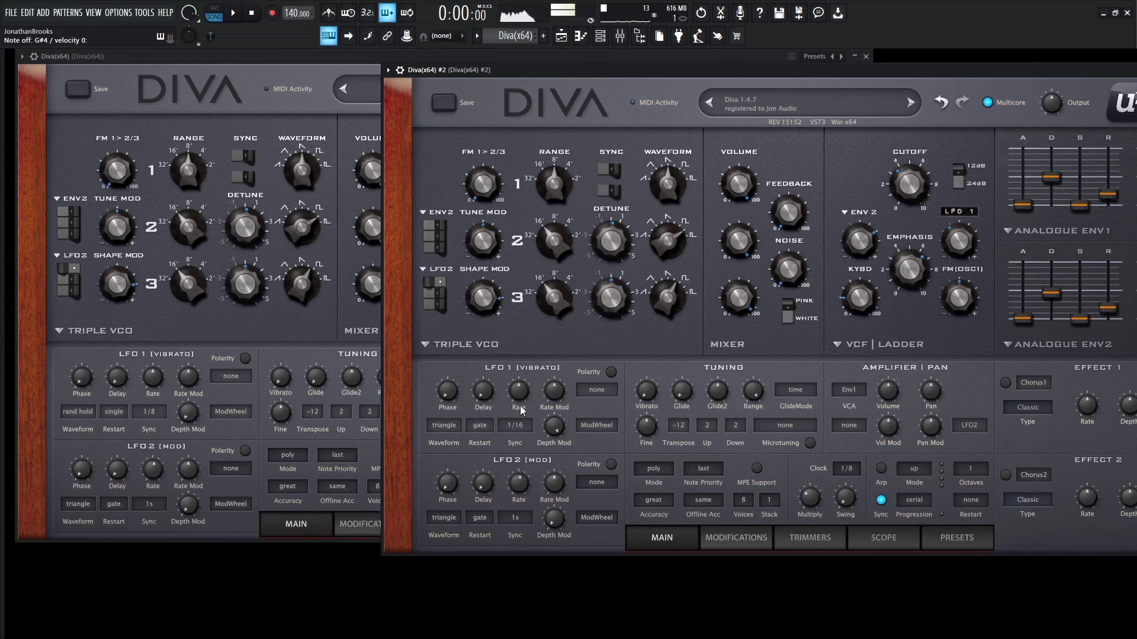
- Switch LFO 1's waveform to rand hold and its sync rate to 1/8
click(456, 426)
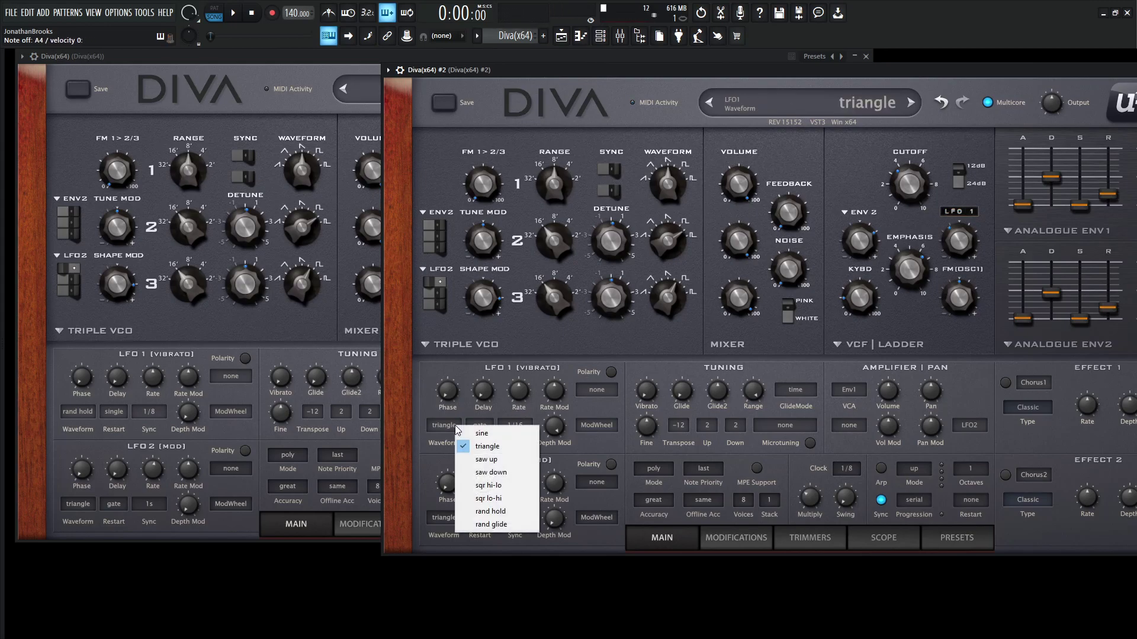
click(508, 513)
click(514, 426)
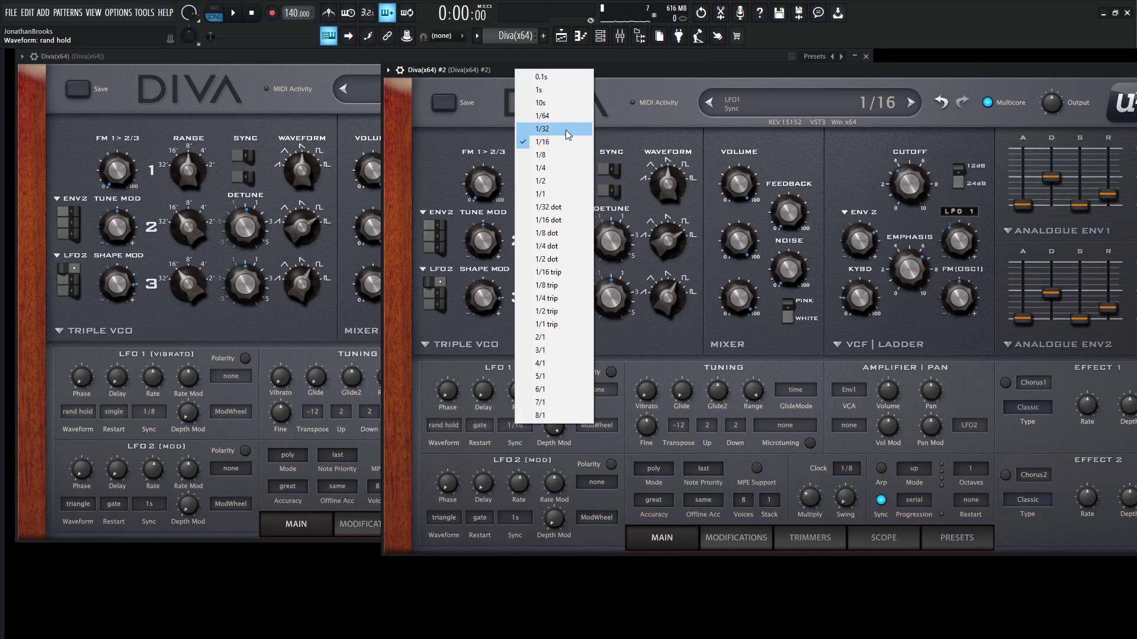
click(559, 156)
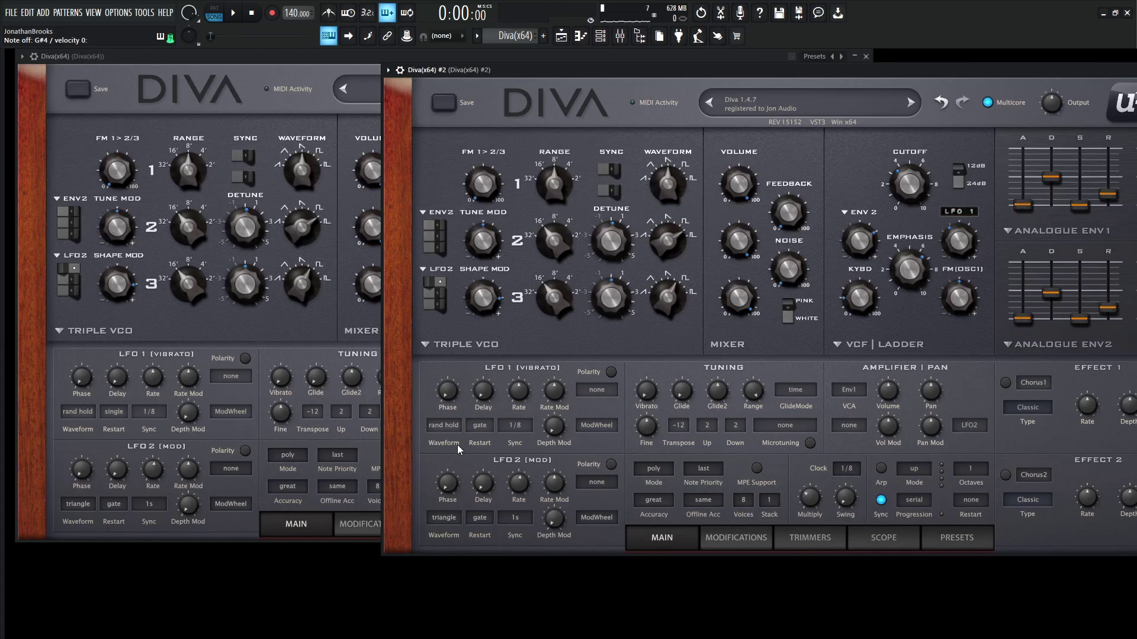
- Audition the arpeggio, then arrange the two Diva windows side by side
key(space)
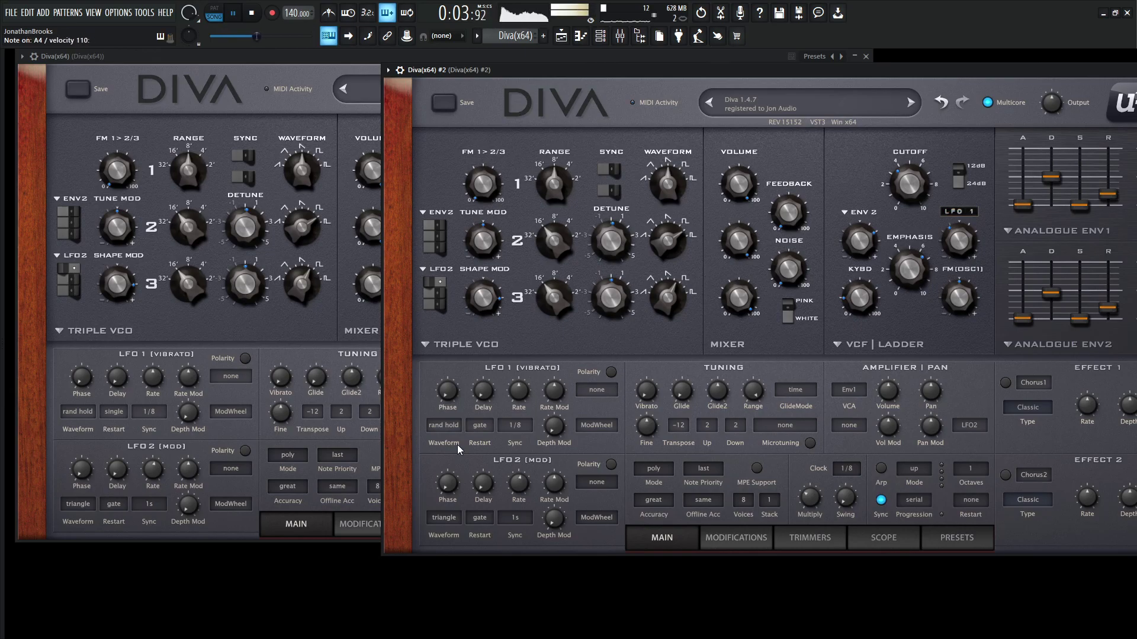
key(space)
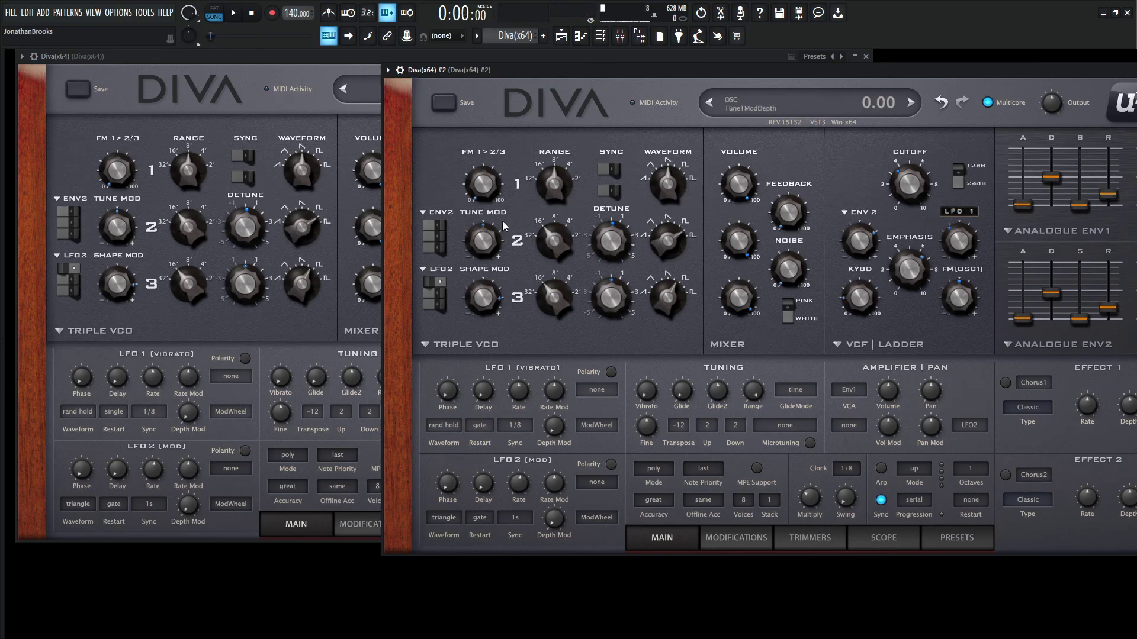
drag(902, 76, 774, 110)
drag(676, 61, 444, 93)
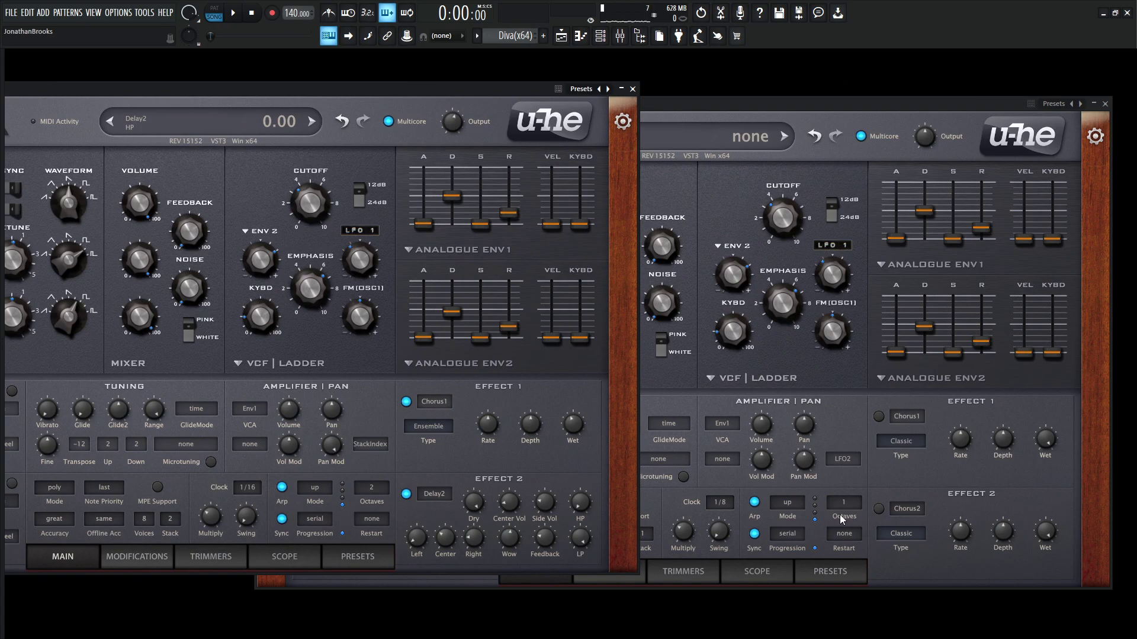
- Set Arp Octaves to 2, Clock to 1/16, and filter emphasis to 73, then show the original patch
scroll(845, 520, up, 1)
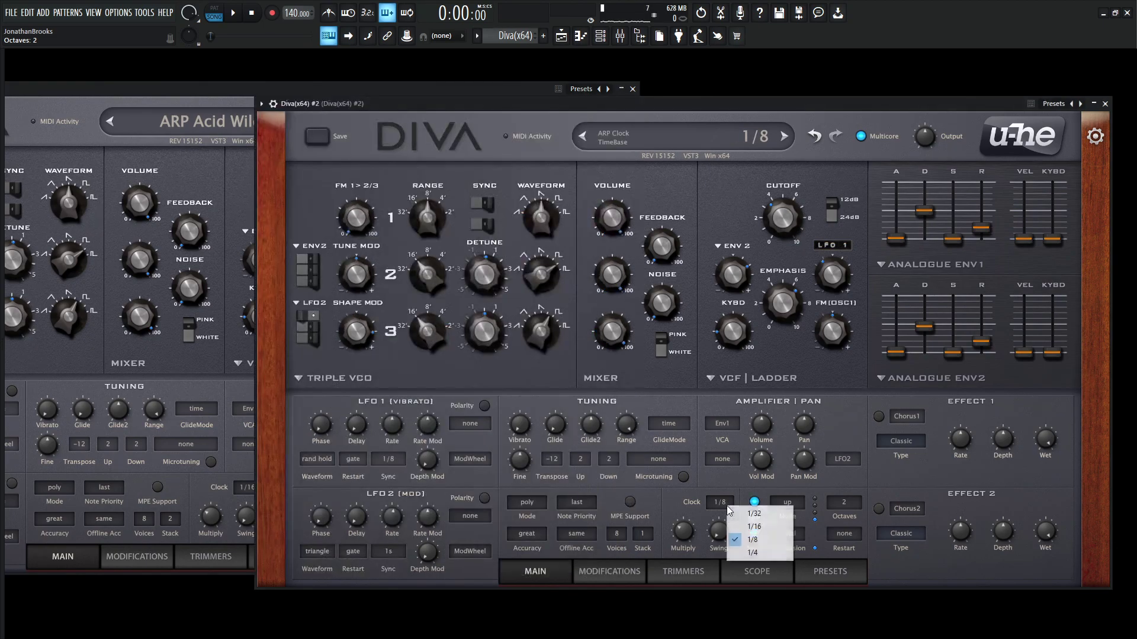
click(726, 503)
click(755, 527)
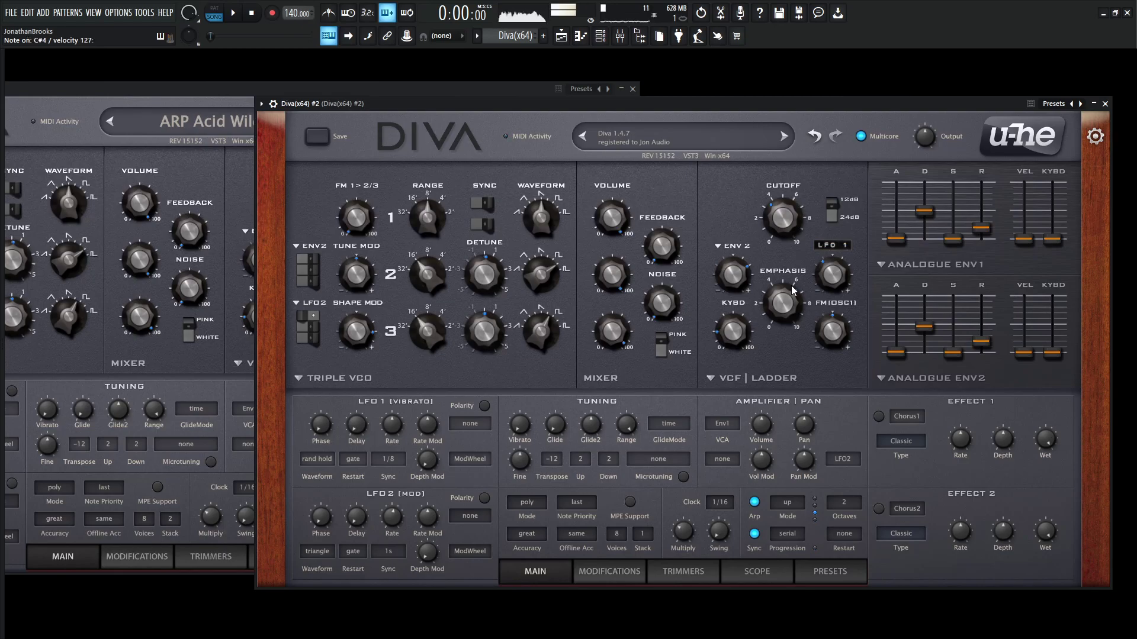
drag(791, 286, 791, 277)
click(520, 95)
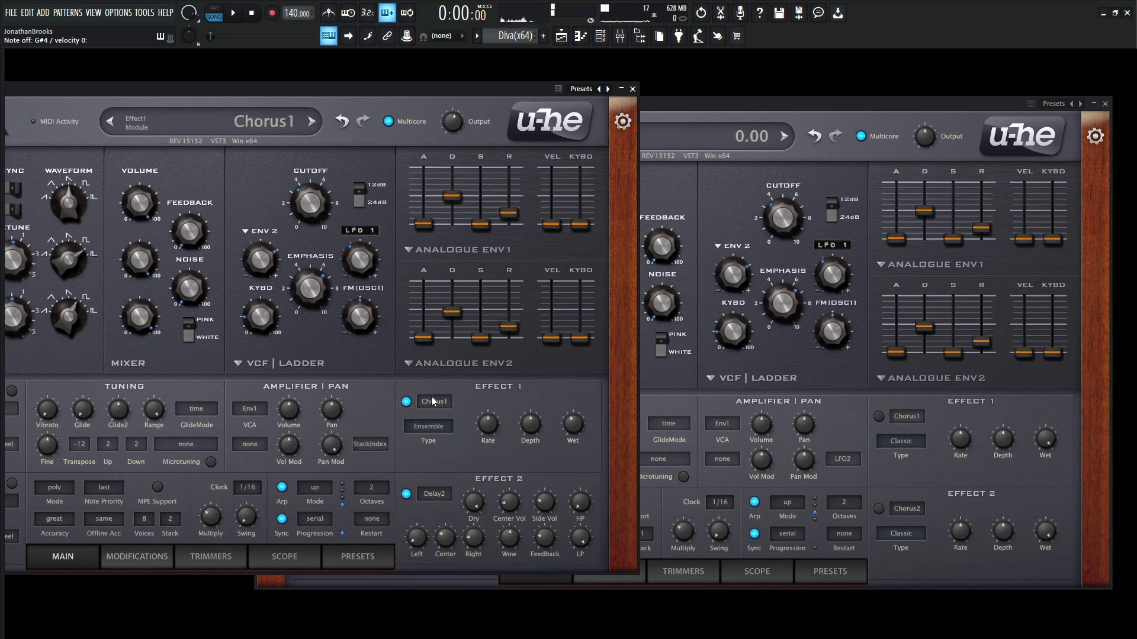
- Turn off the reference patch's Chorus and Delay effects
click(406, 401)
click(406, 493)
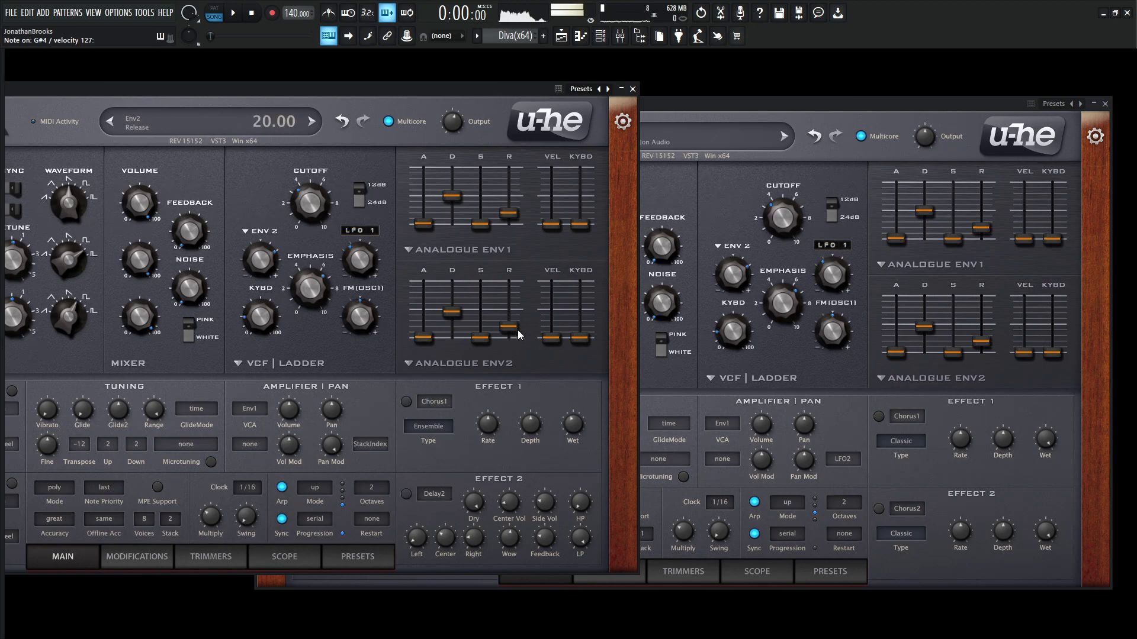
click(724, 112)
click(475, 83)
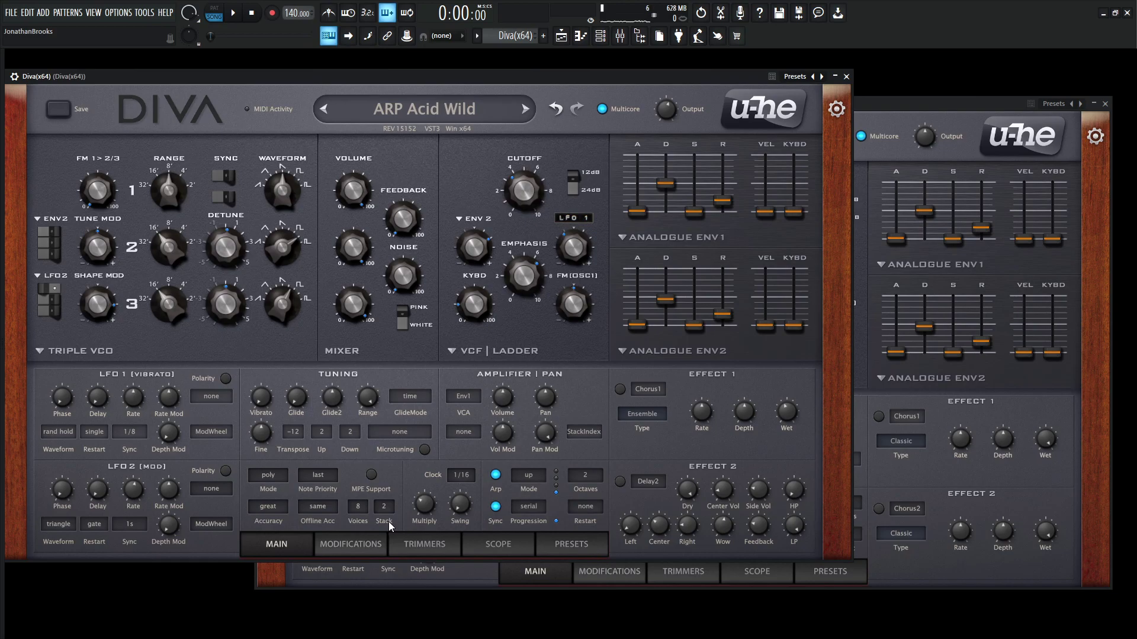
- Set the new instance to Stack 2 voices with StackIndex as the Pan Mod source
click(630, 563)
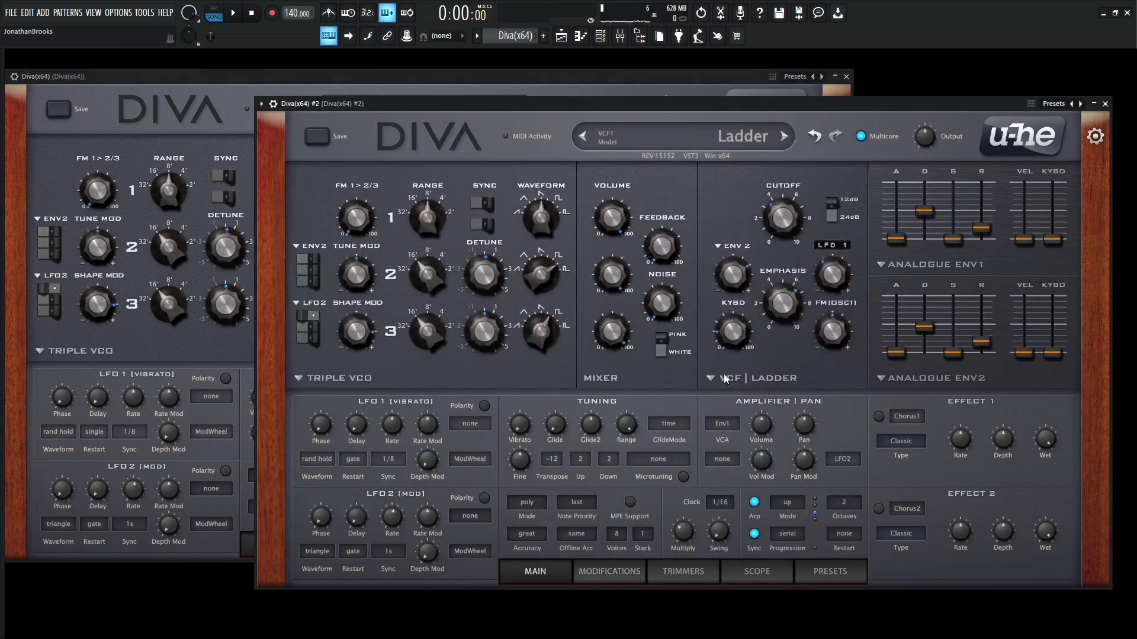
scroll(642, 542, up, 1)
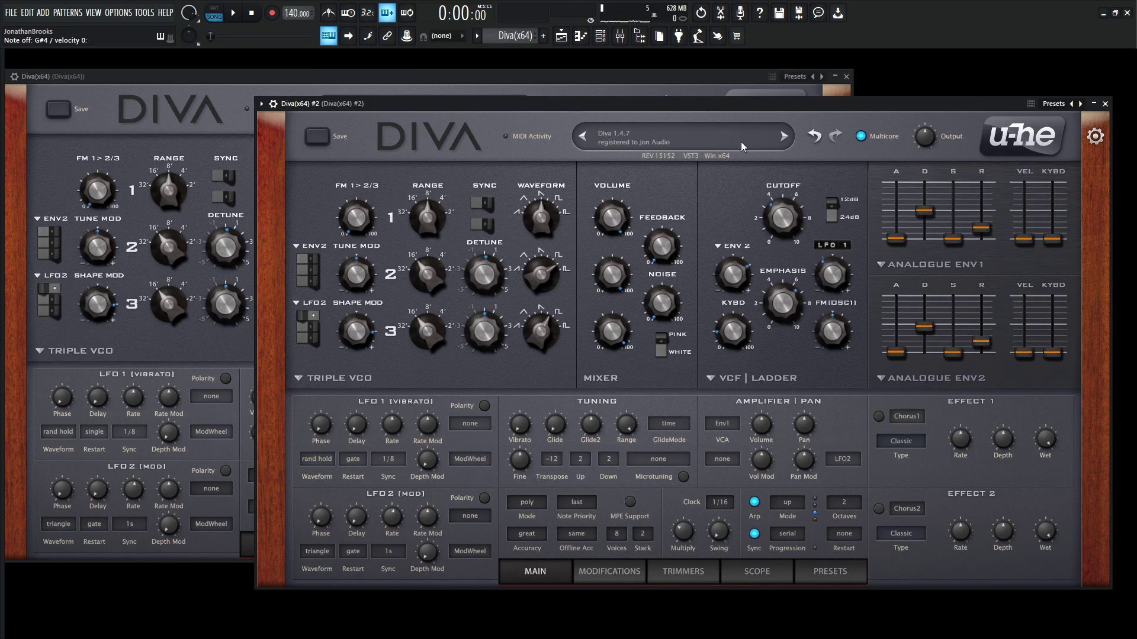
drag(751, 110, 659, 82)
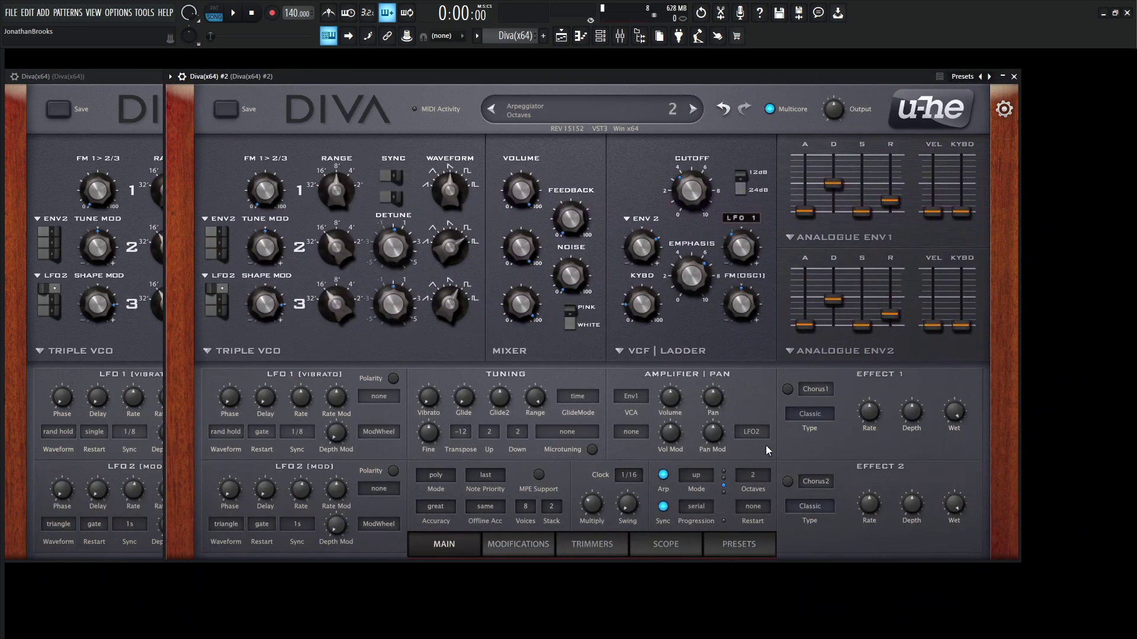
click(752, 433)
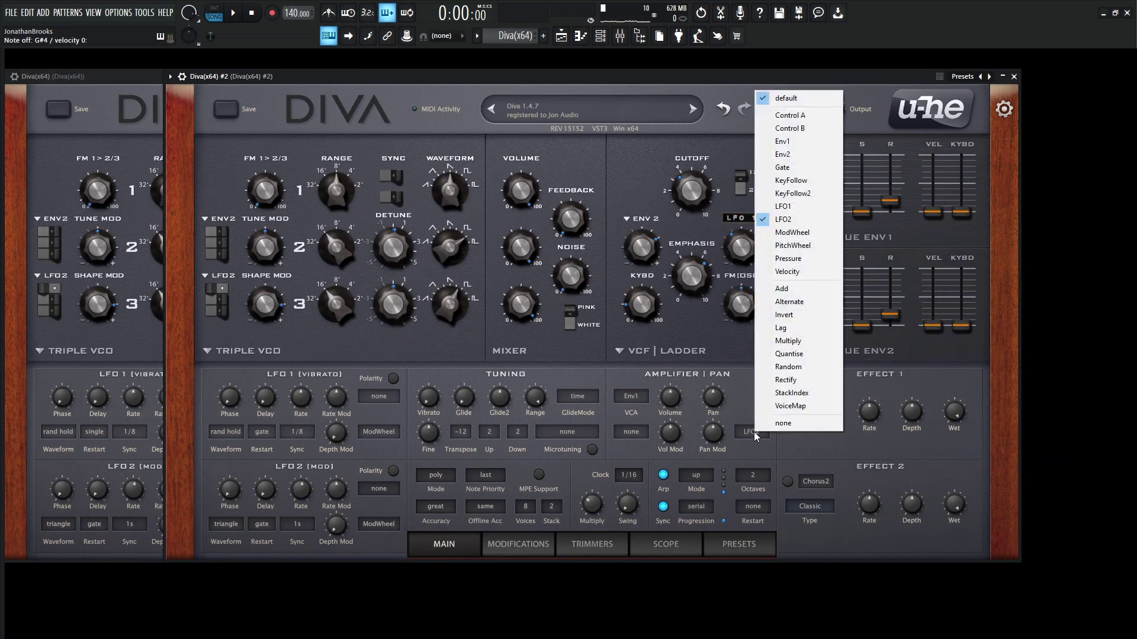
click(821, 397)
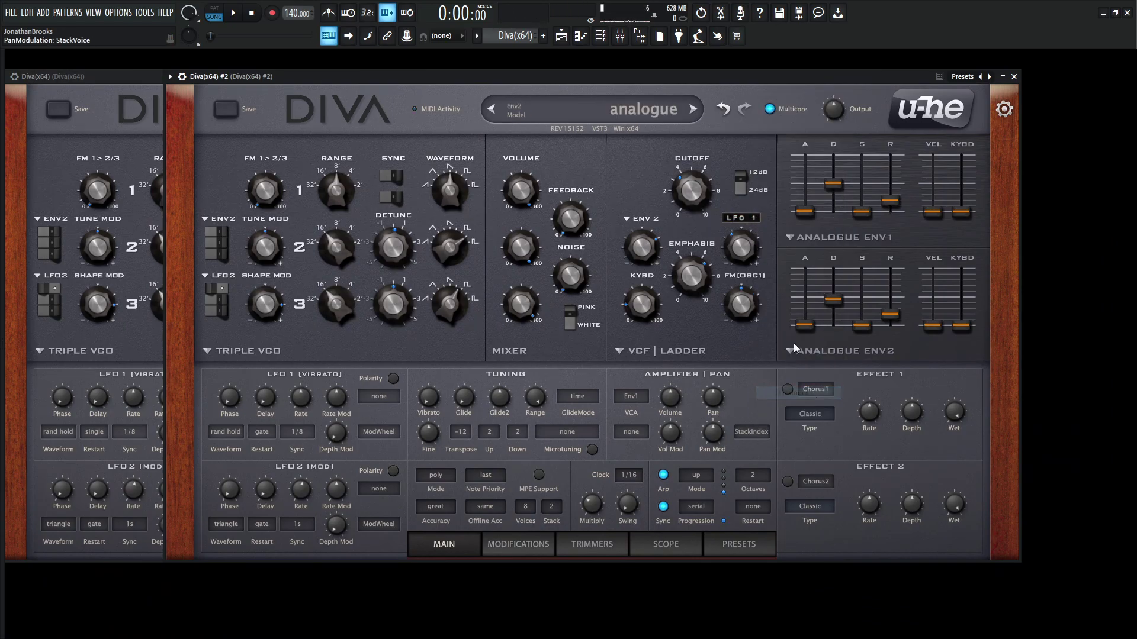
mouse_move(759, 84)
mouse_down()
mouse_move(683, 482)
mouse_move(583, 440)
mouse_move(586, 459)
mouse_move(774, 90)
mouse_up()
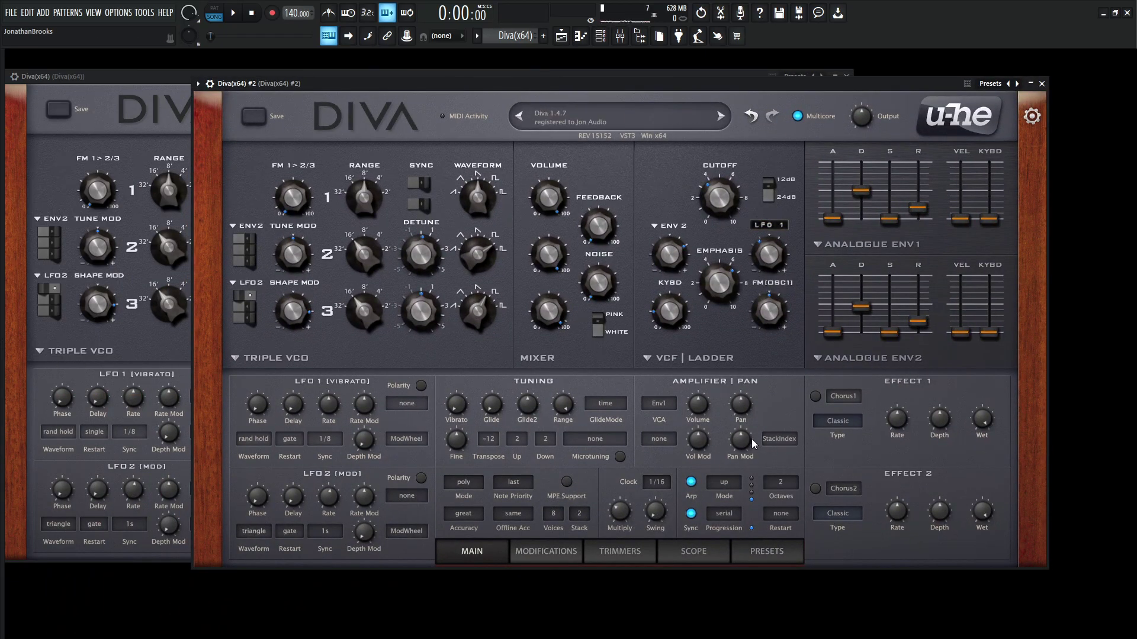
- Raise the new instance's Pan Mod depth to 100 and audition the arpeggio
drag(751, 443, 744, 418)
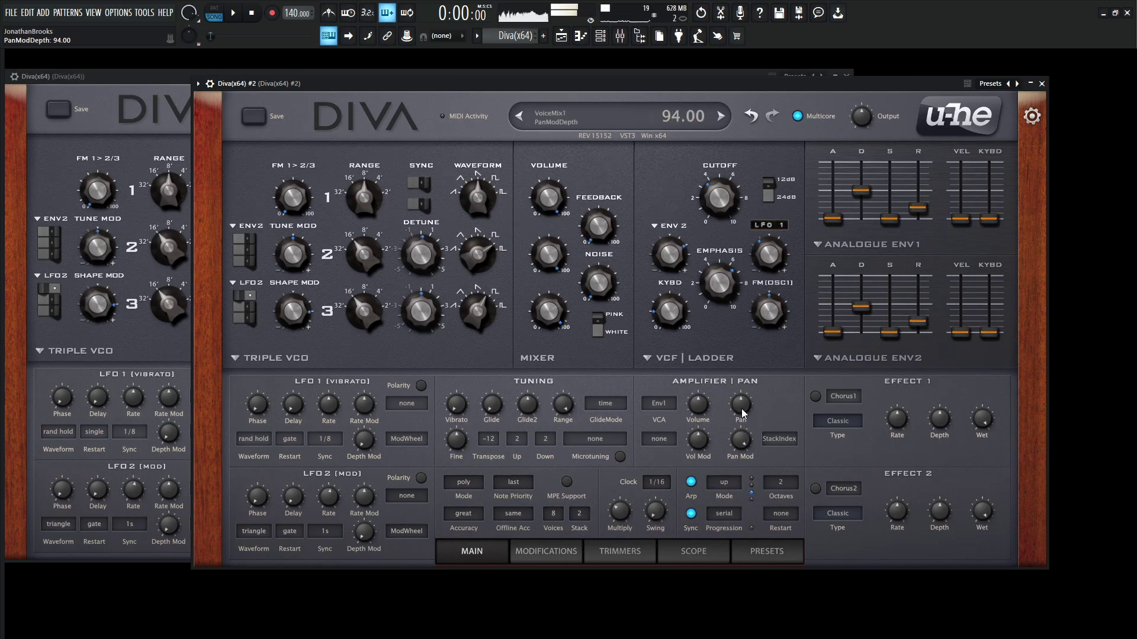
click(180, 81)
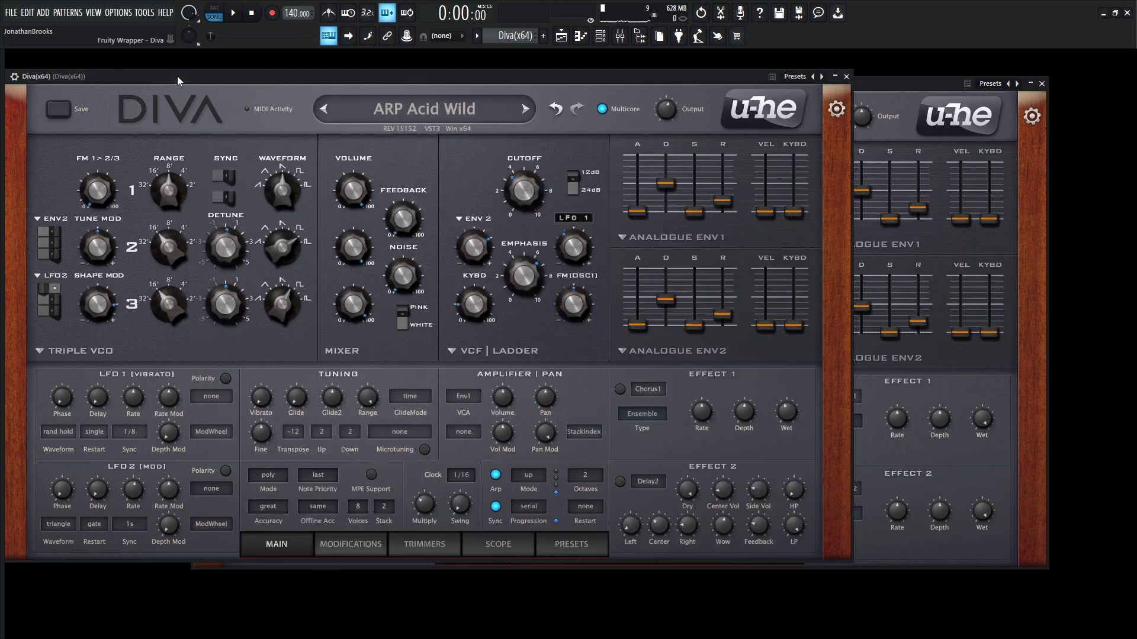
mouse_move(540, 431)
click(871, 101)
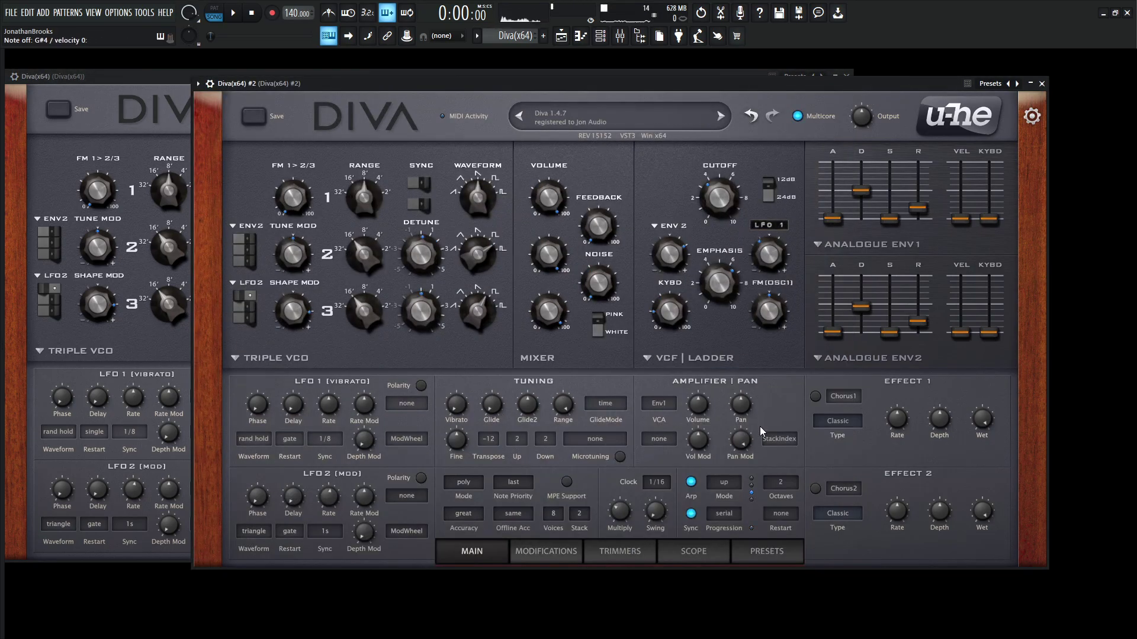
key(space)
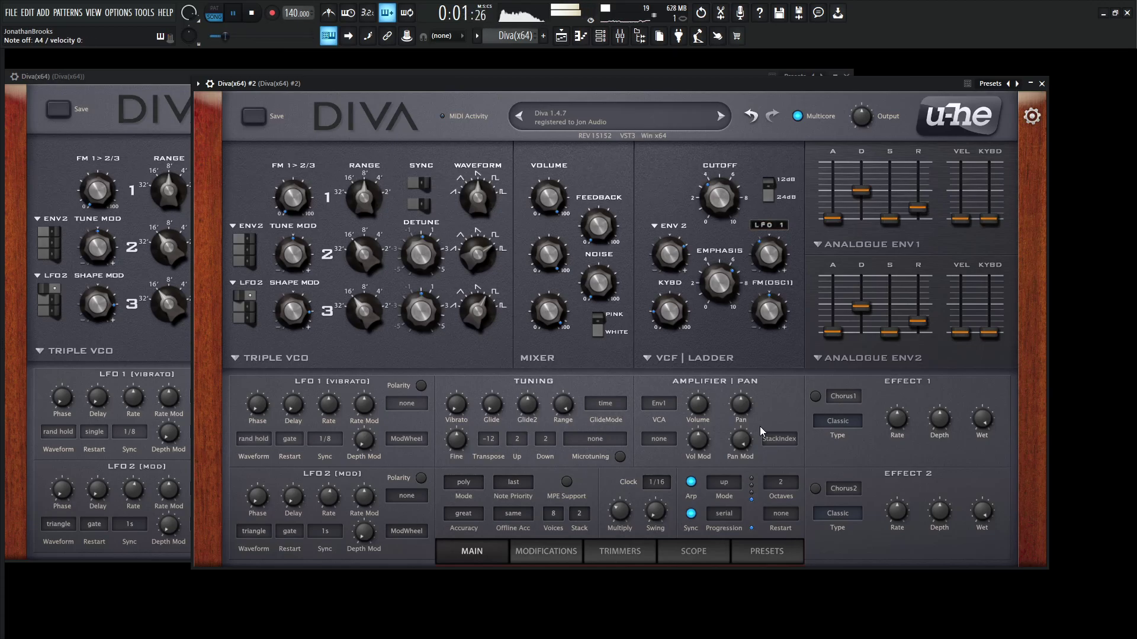
key(space)
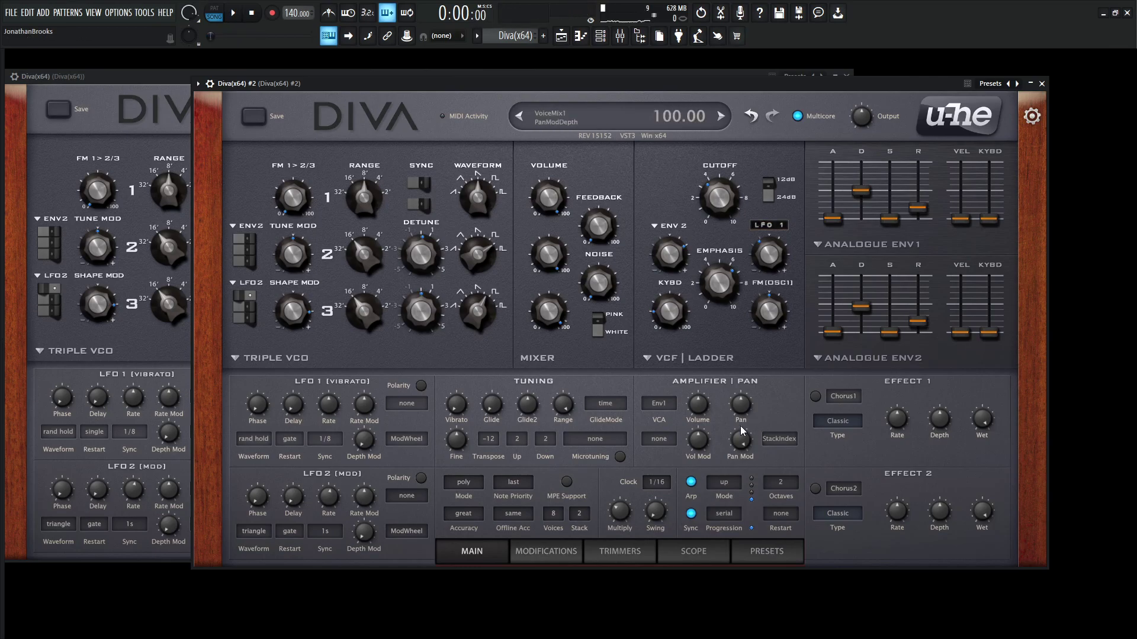
- Increase the new instance's Glide to match the reference, then audition the pattern again
click(179, 79)
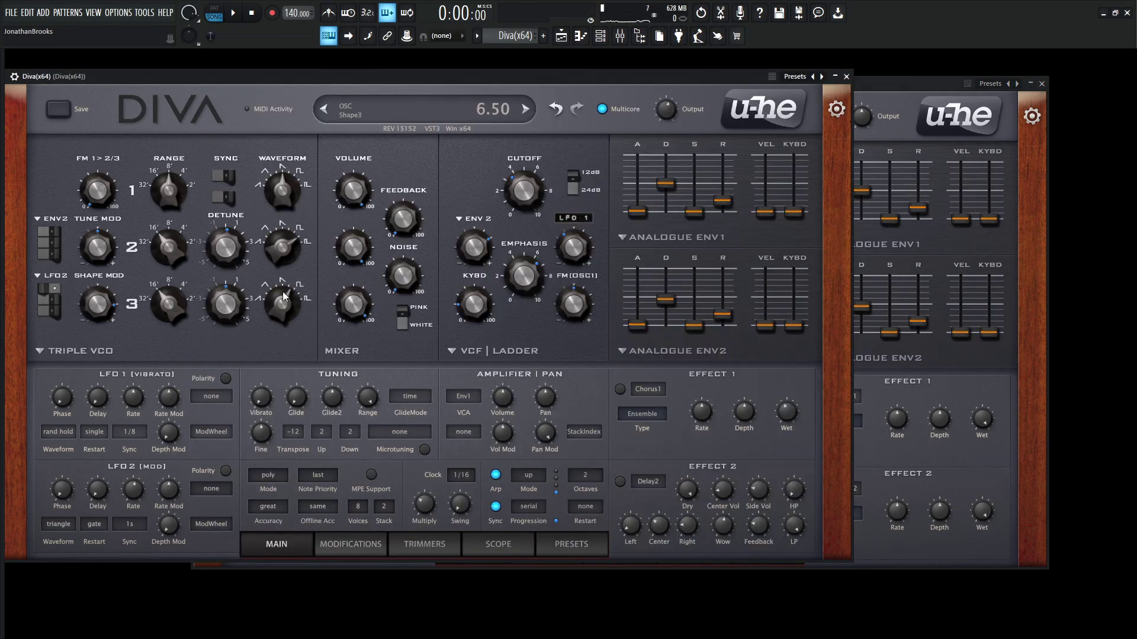
click(899, 106)
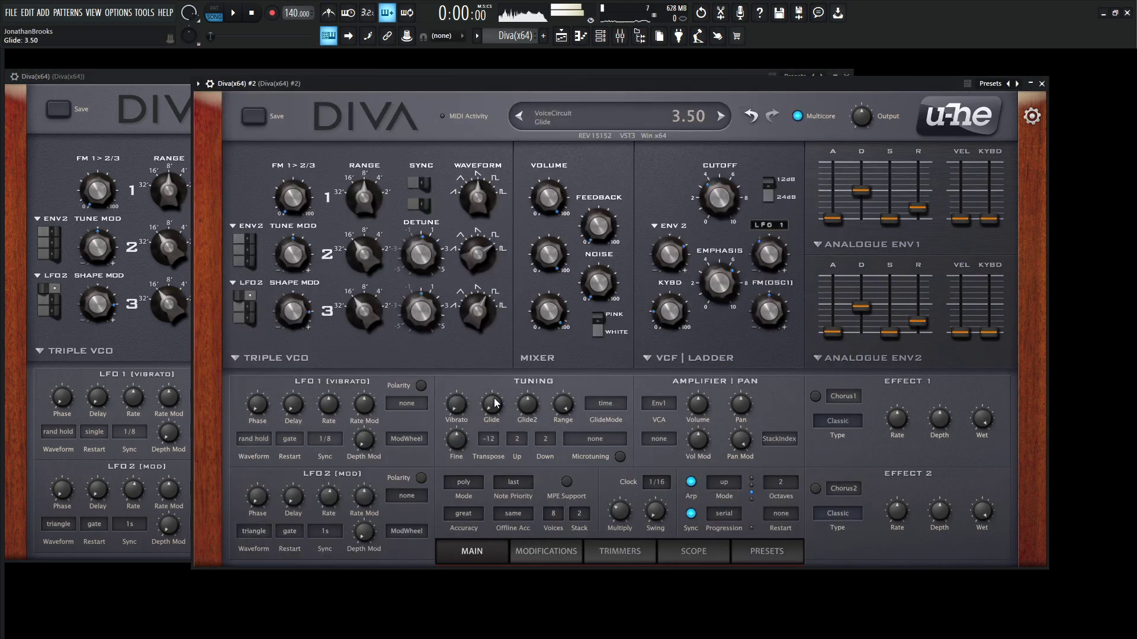
mouse_move(495, 399)
mouse_down()
mouse_move(496, 381)
mouse_move(495, 394)
mouse_up()
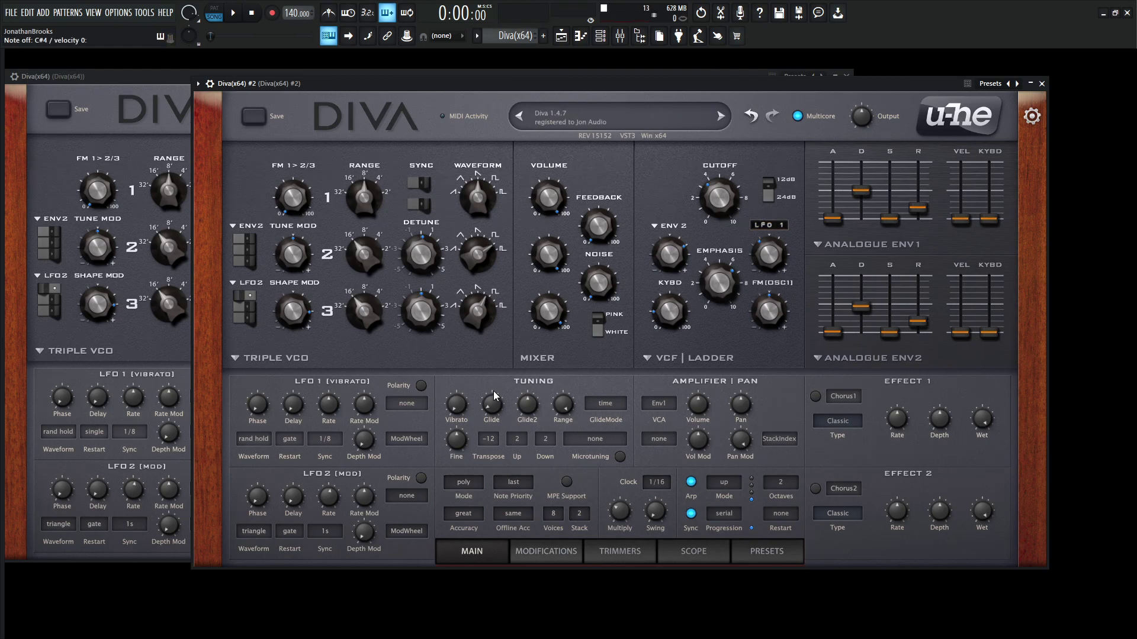
key(space)
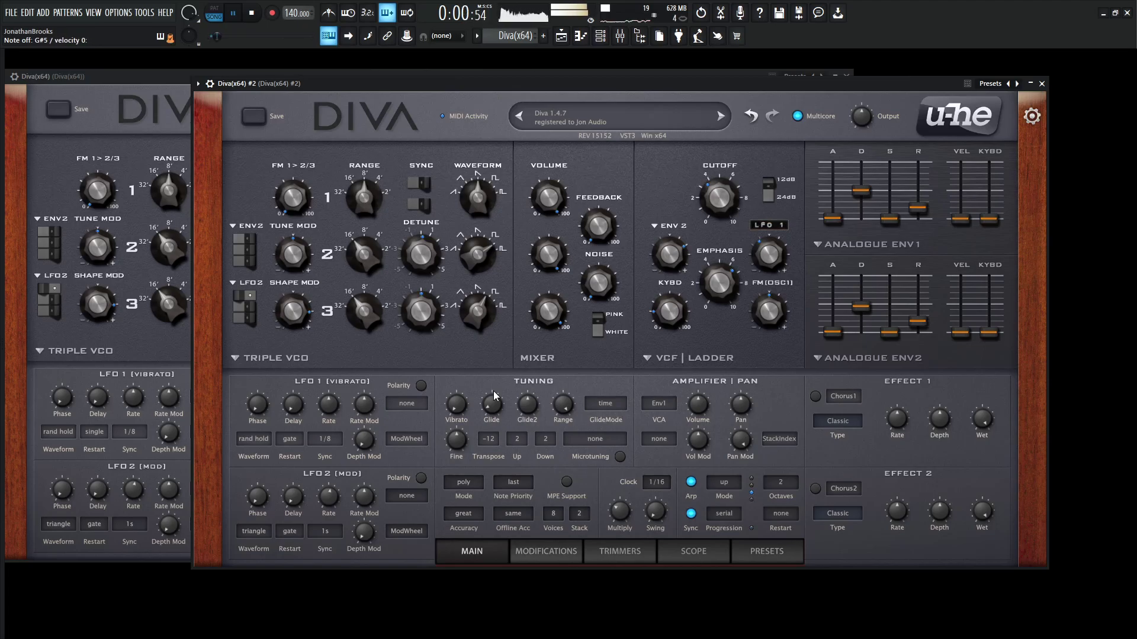
key(space)
- Place the two Diva windows side by side and turn the reference patch's chorus back on
click(147, 94)
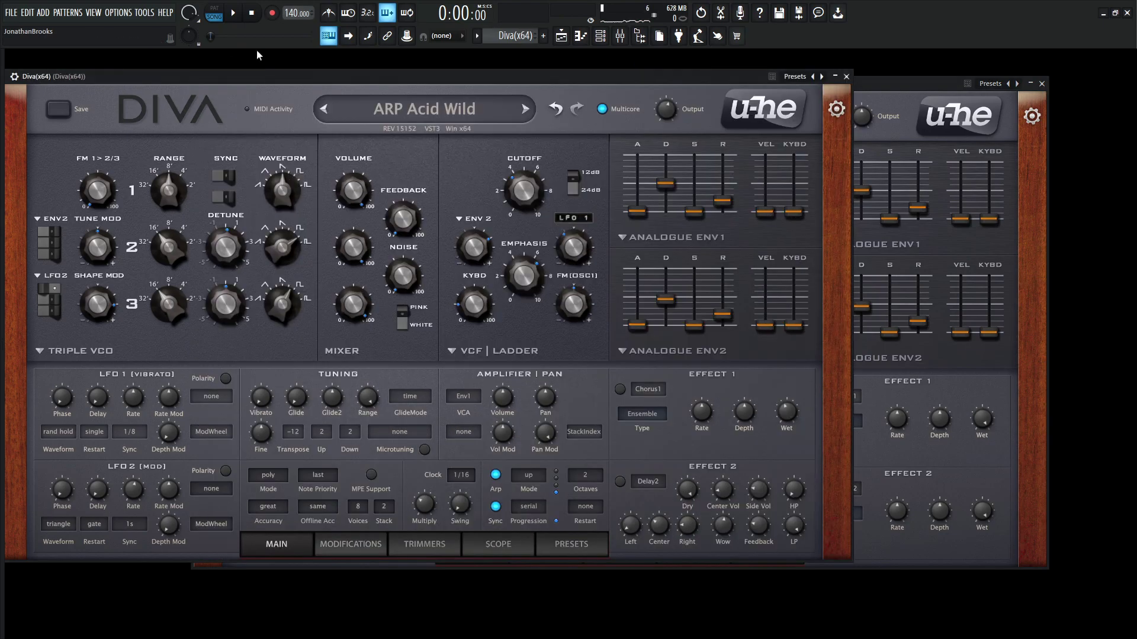
drag(729, 78, 335, 84)
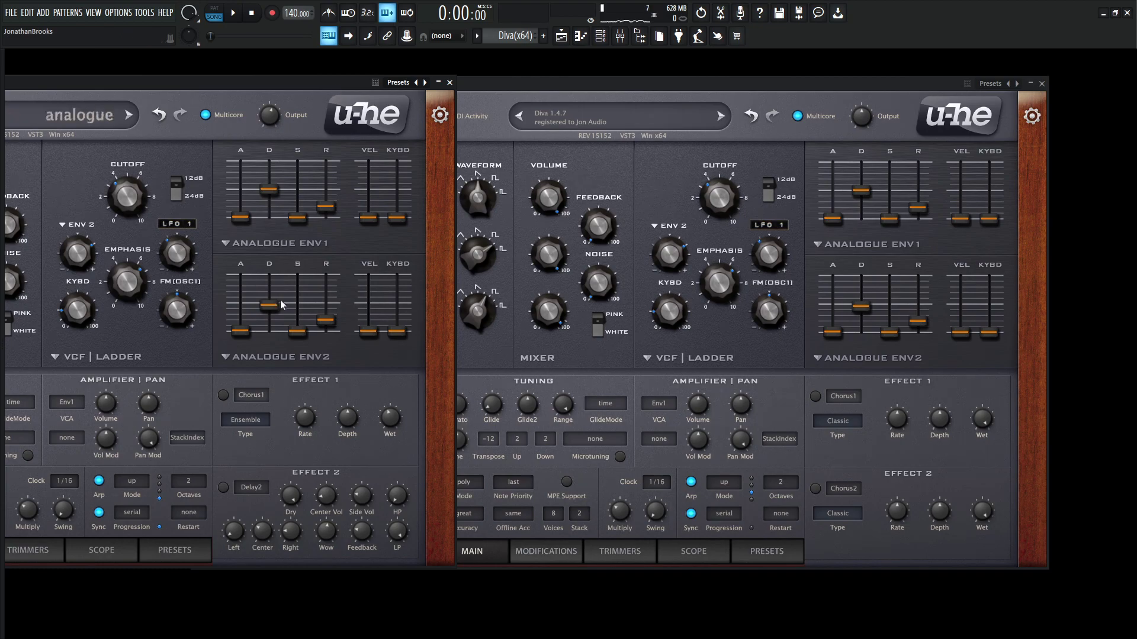
click(225, 396)
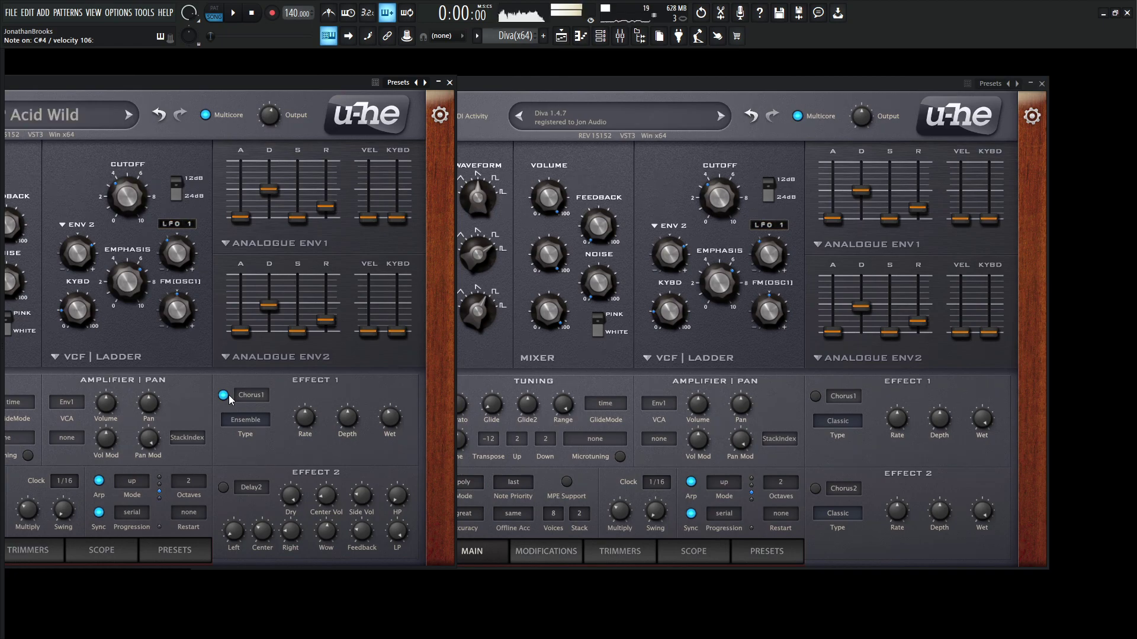
- Enable the new instance's Chorus1 in Ensemble mode with wet level 42.50
click(815, 397)
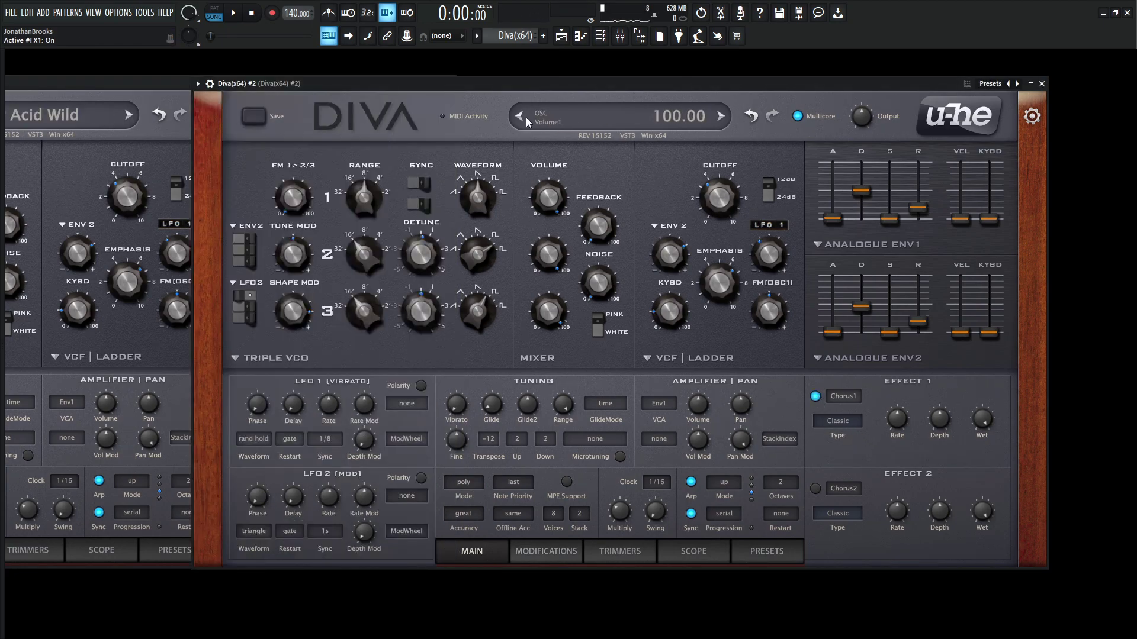
drag(538, 86, 630, 84)
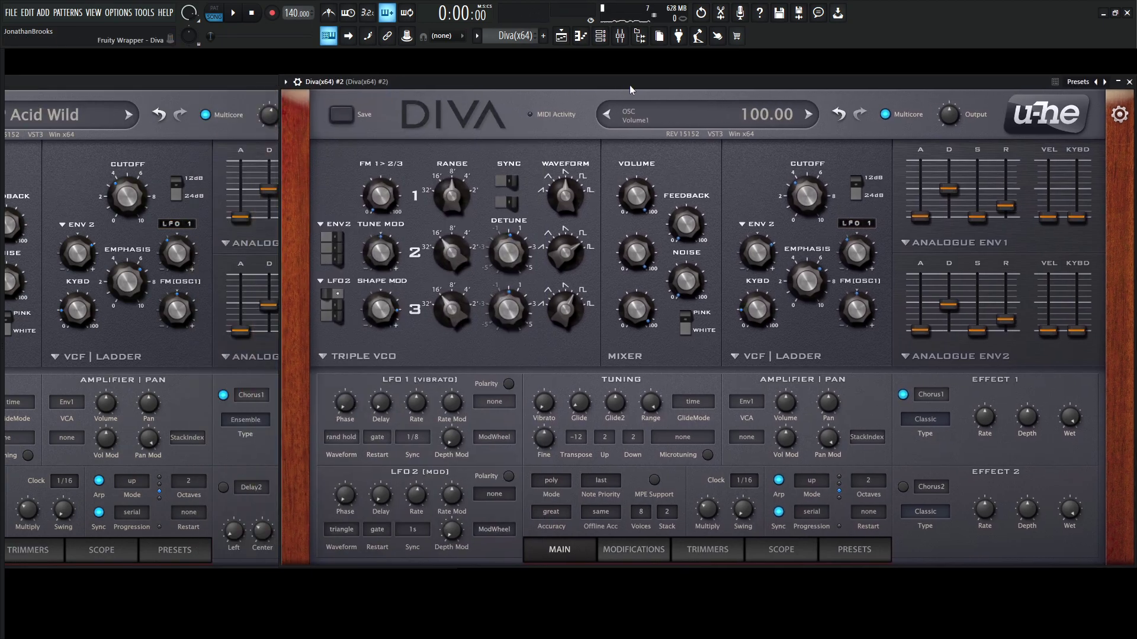
click(926, 419)
click(947, 438)
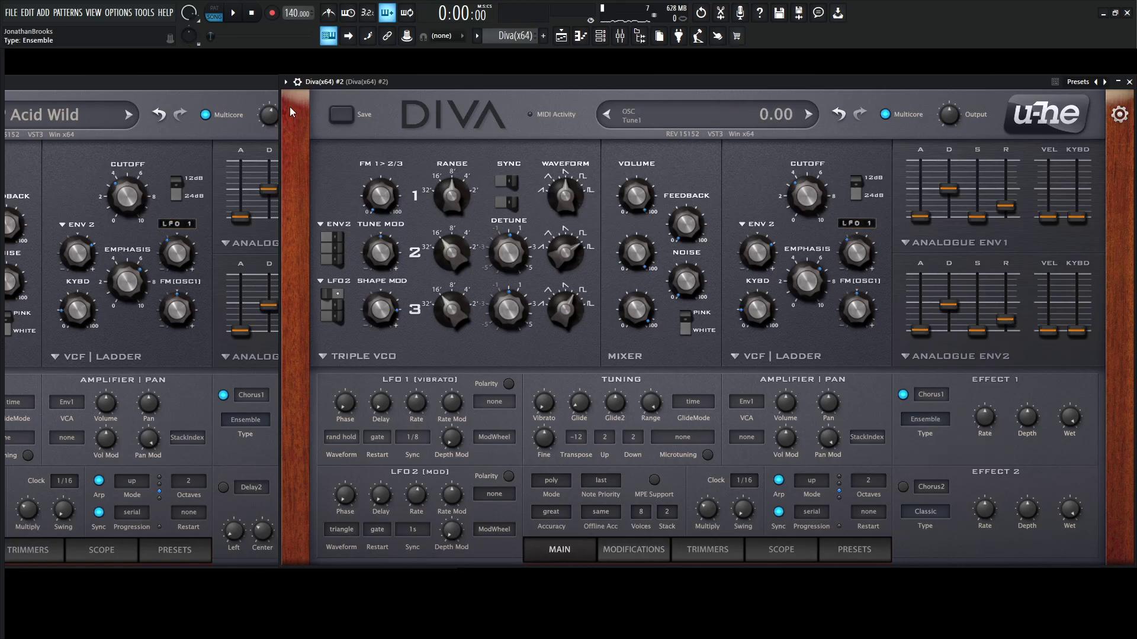
click(276, 248)
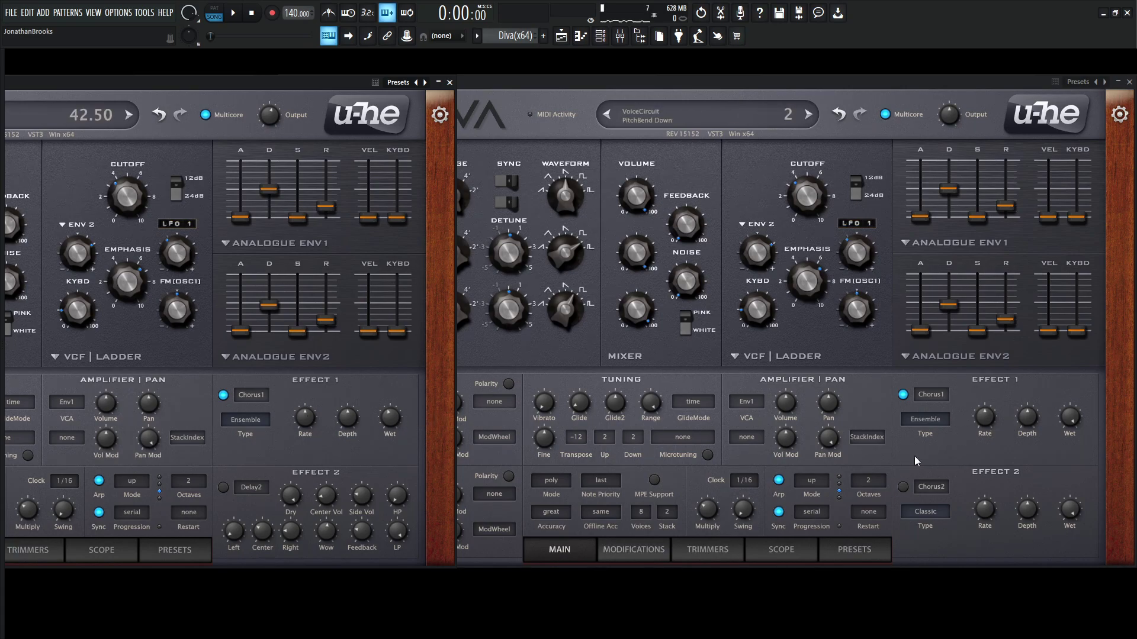
click(1078, 453)
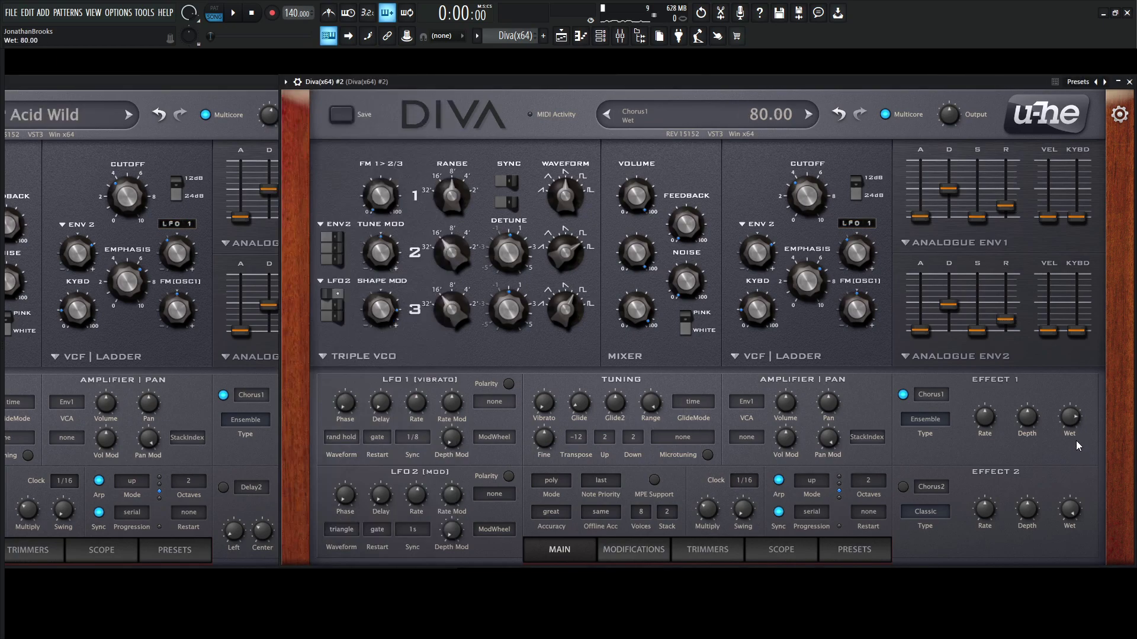
drag(1076, 439, 1077, 481)
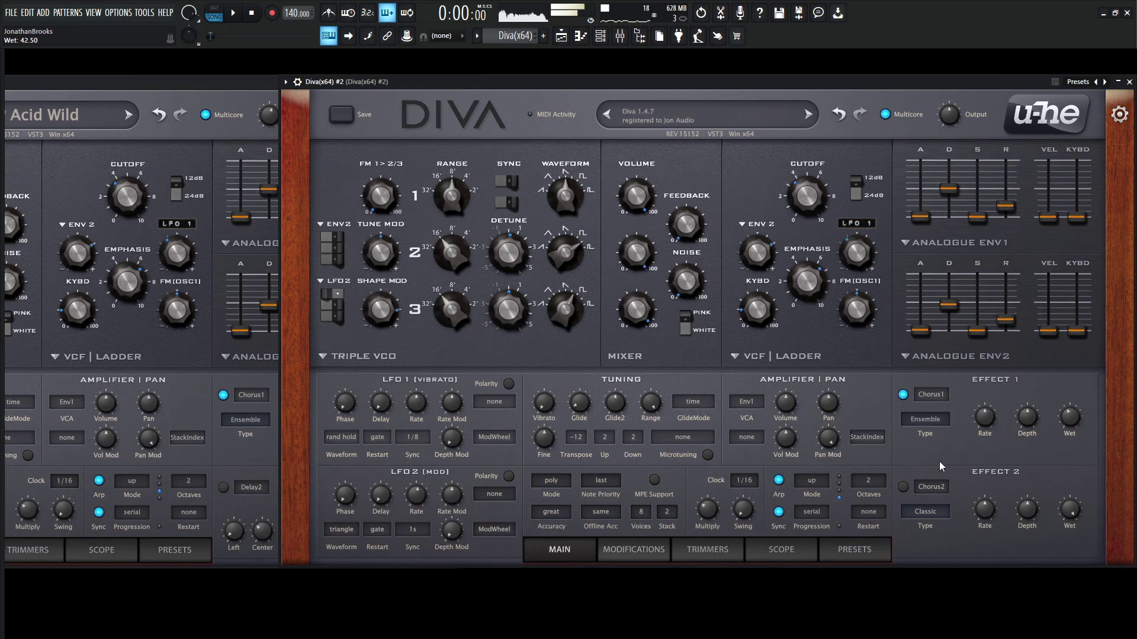
- Load Delay2 into the new instance's Effect 2 slot and switch it on
click(928, 486)
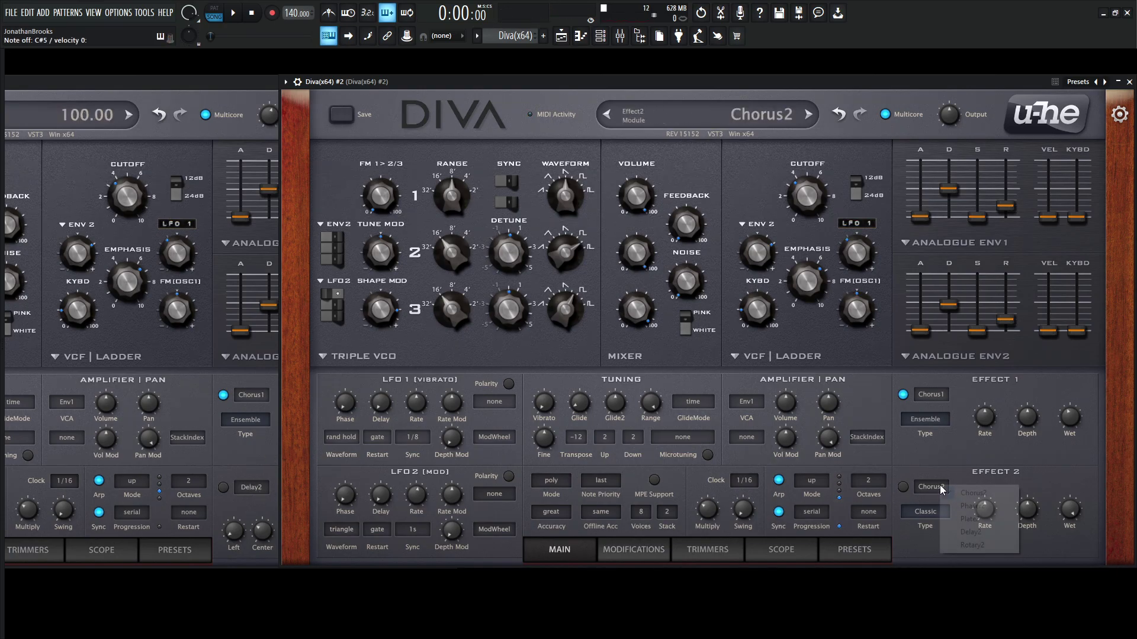
click(991, 536)
click(261, 468)
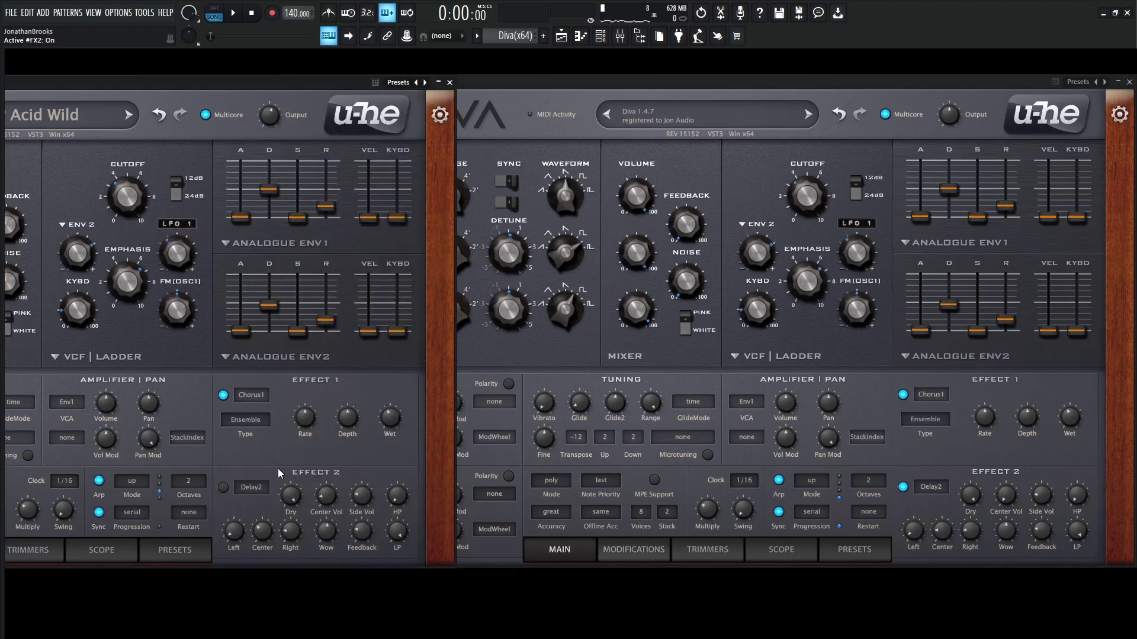
click(224, 488)
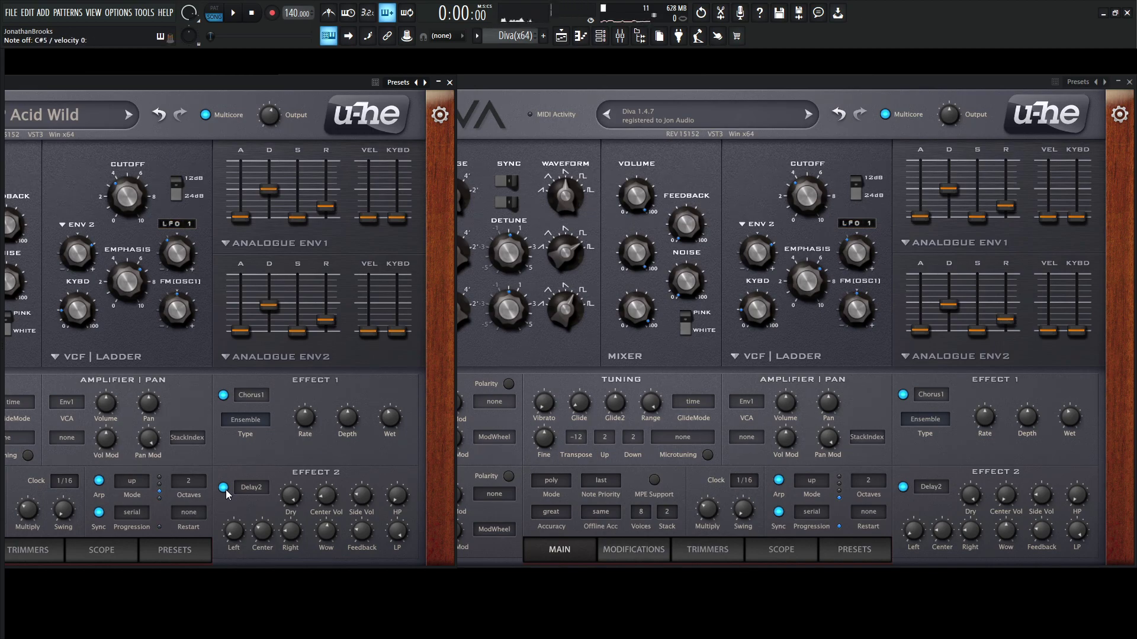
- Set Delay2's Center Vol to 15.50 and Side Vol to 23.50, matching the reference
mouse_move(300, 497)
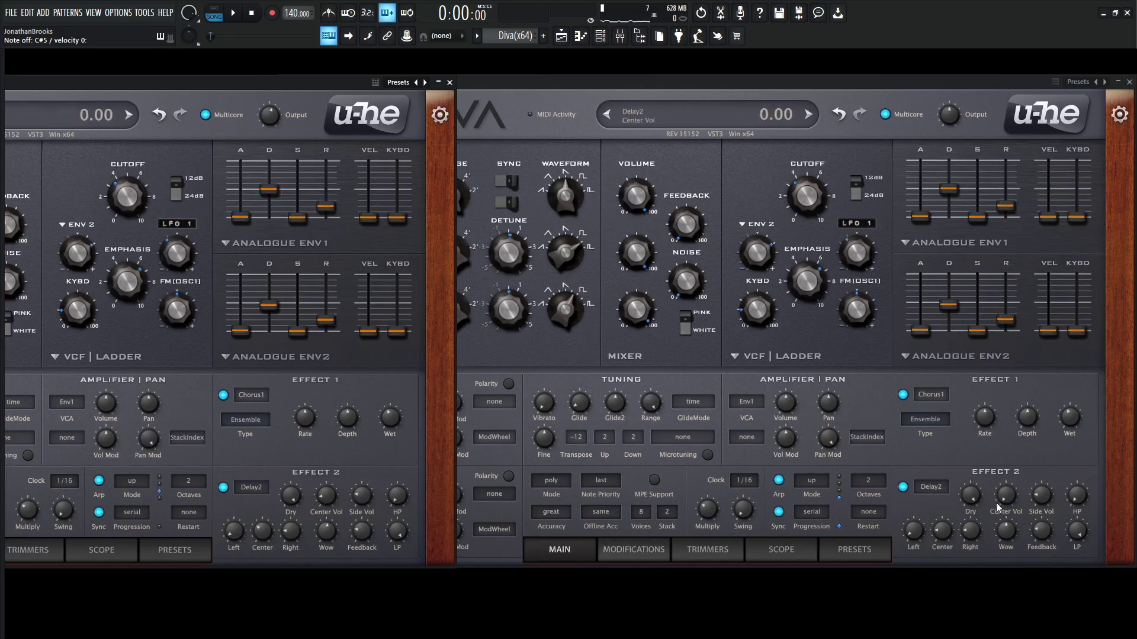
drag(1005, 499, 1006, 477)
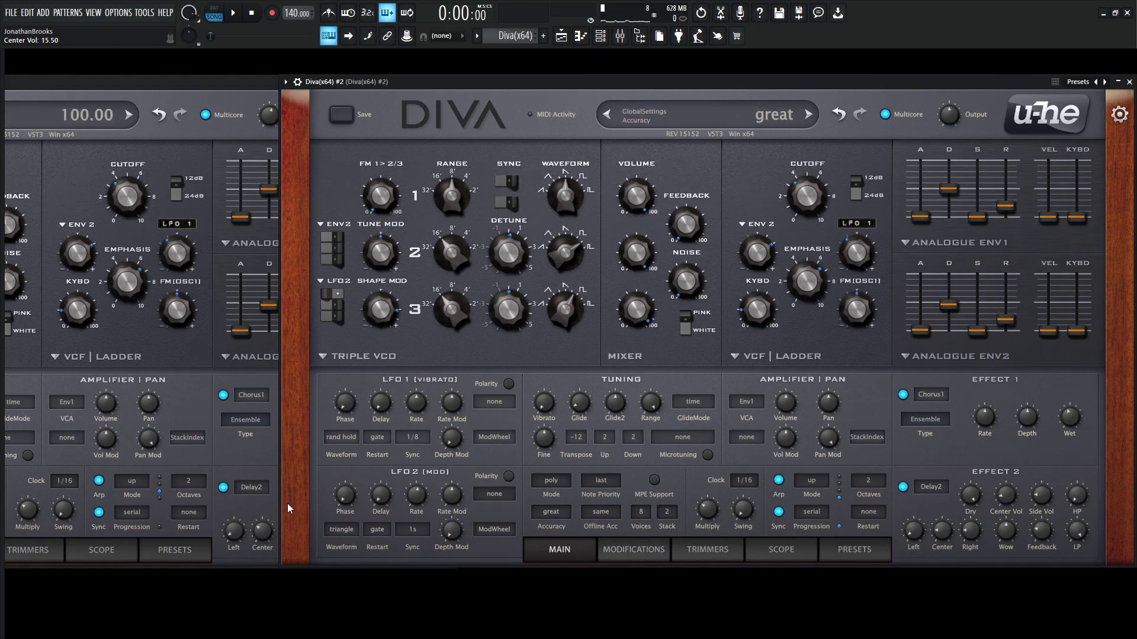
click(256, 505)
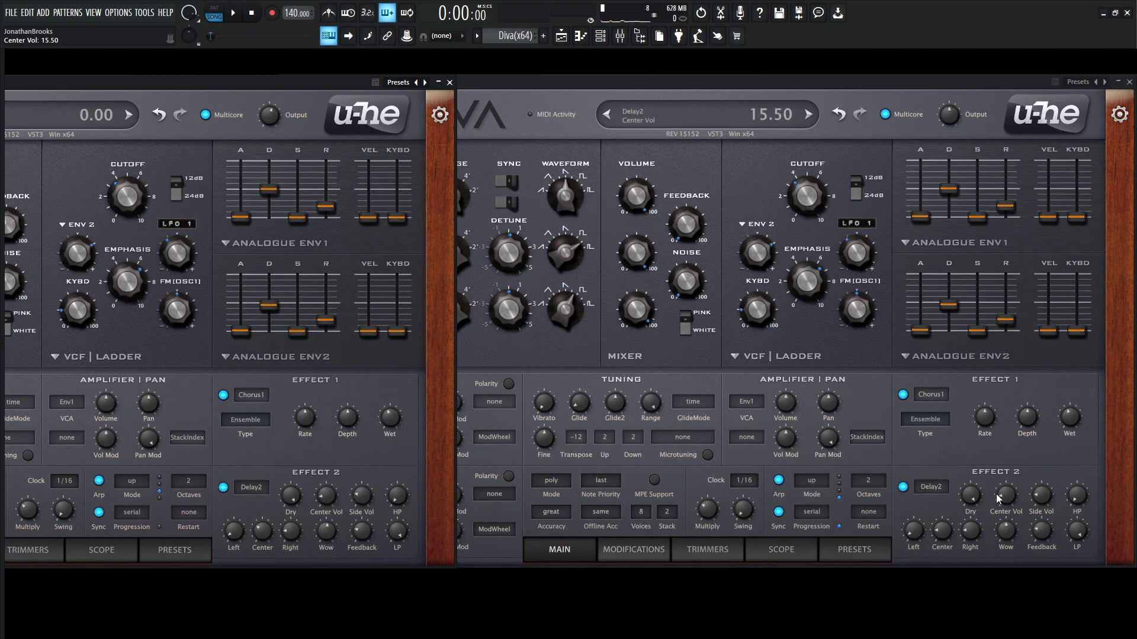
click(1042, 485)
drag(1041, 480, 1040, 489)
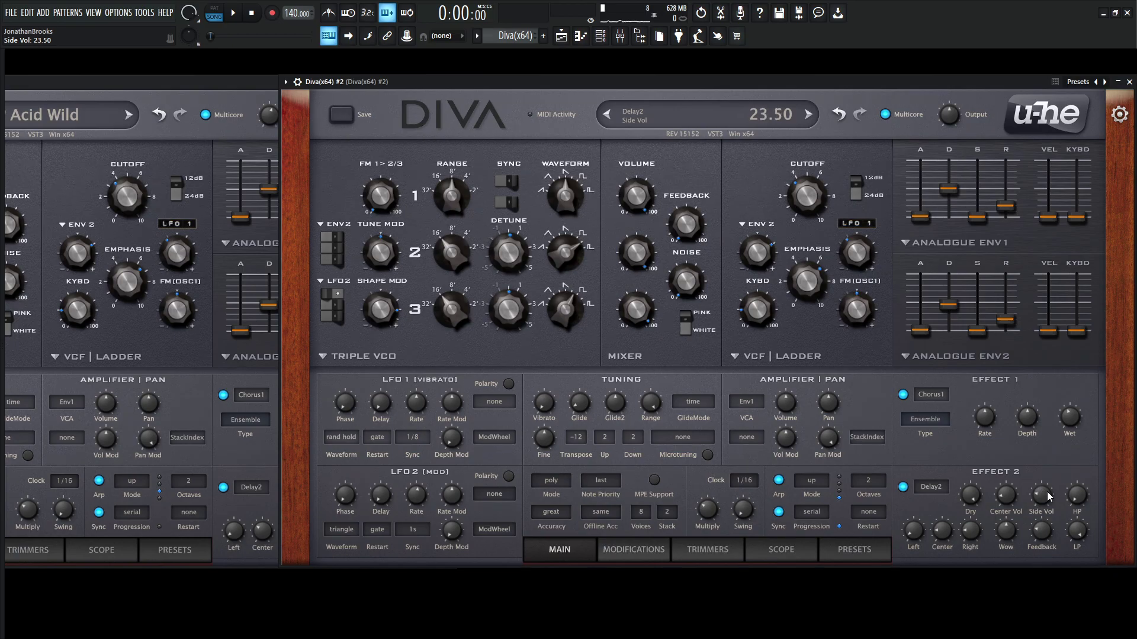
- Match Delay2's Center and Right times, Wow, and Feedback 25.00 to the reference
click(254, 462)
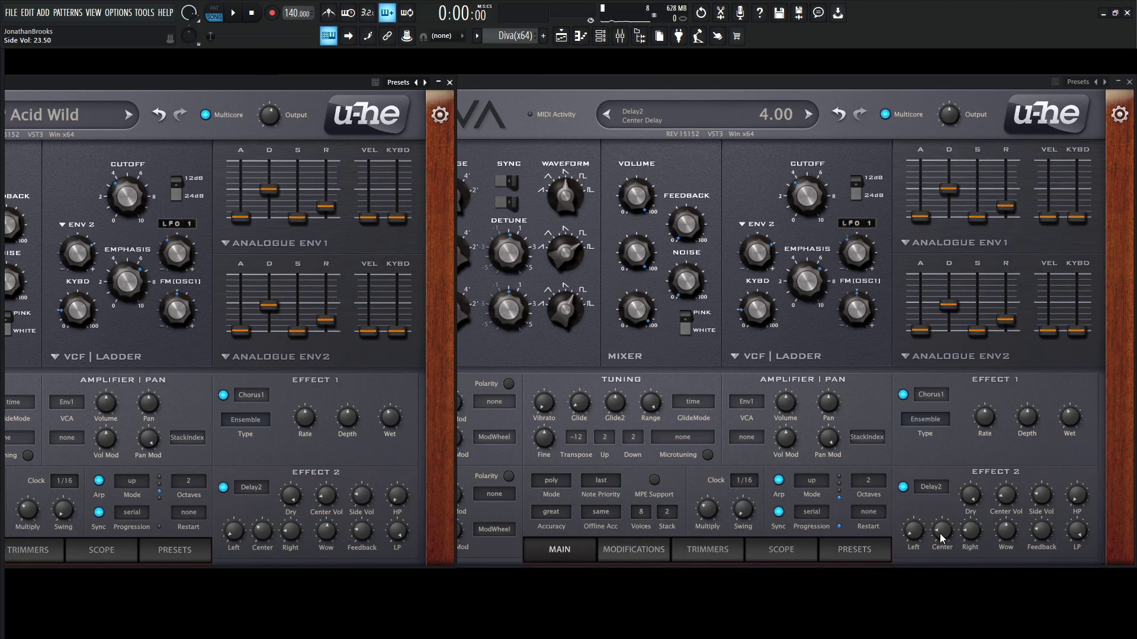
drag(942, 536, 947, 523)
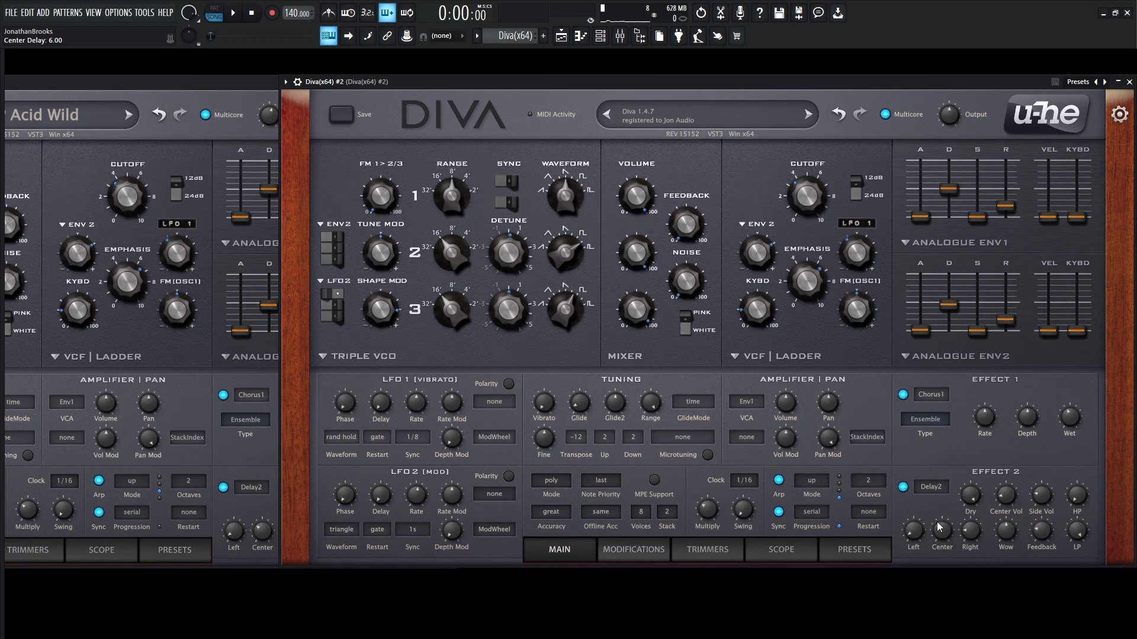
click(258, 468)
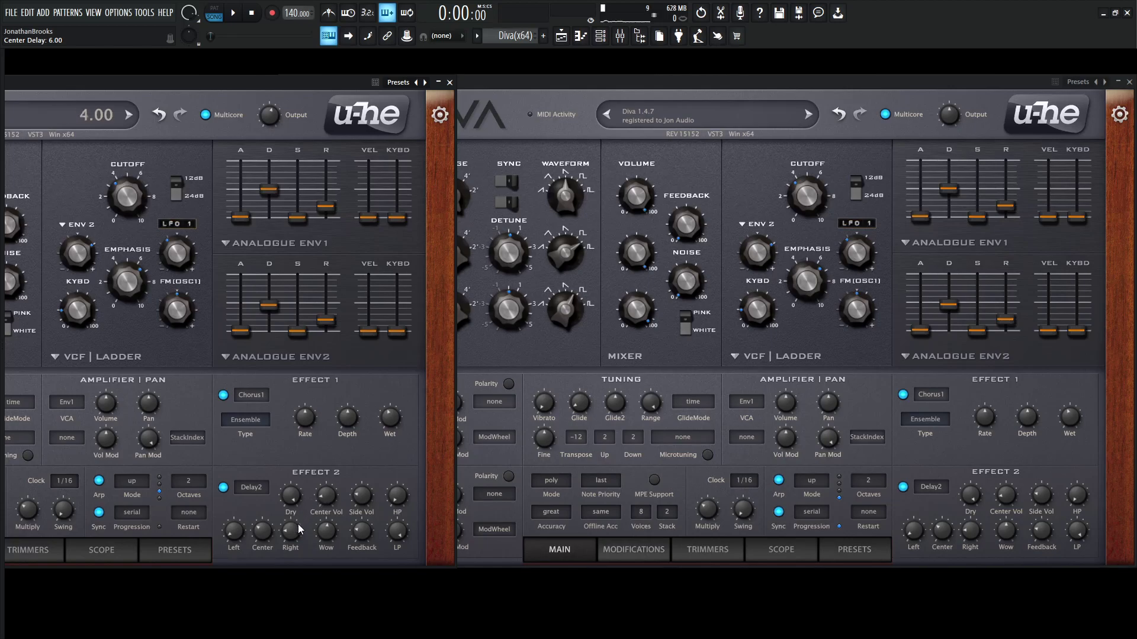
click(969, 540)
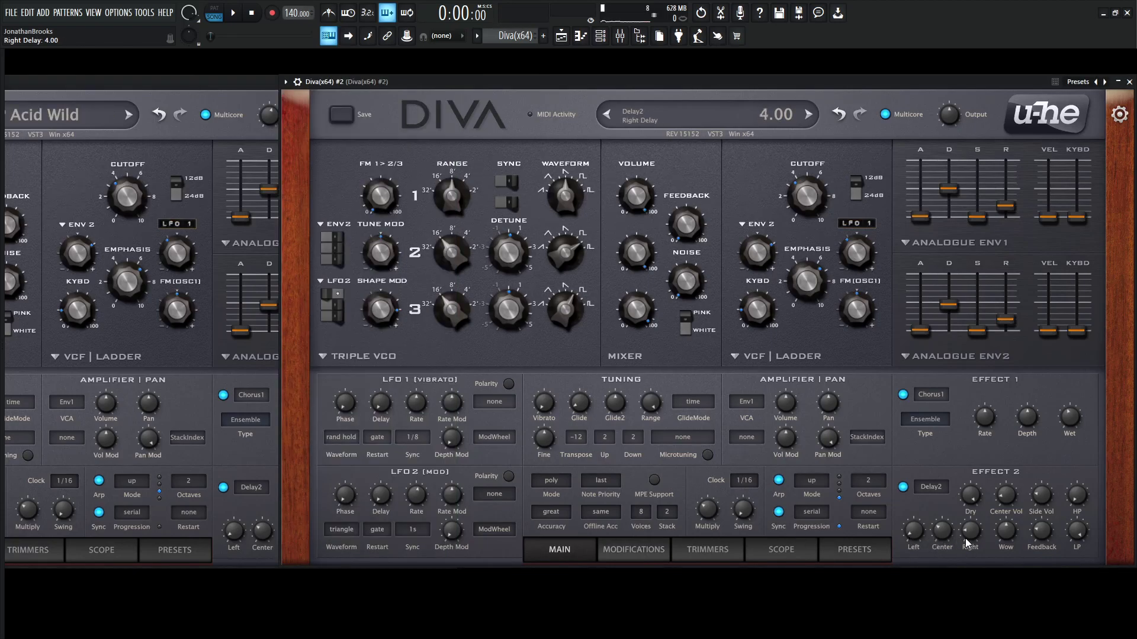
click(259, 467)
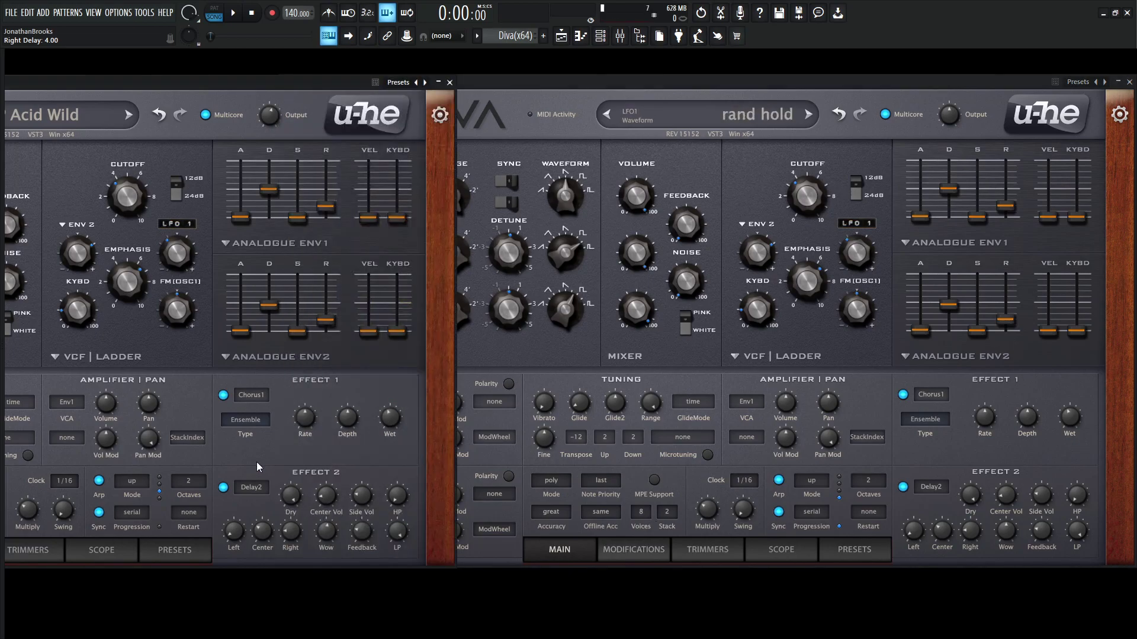
click(1006, 532)
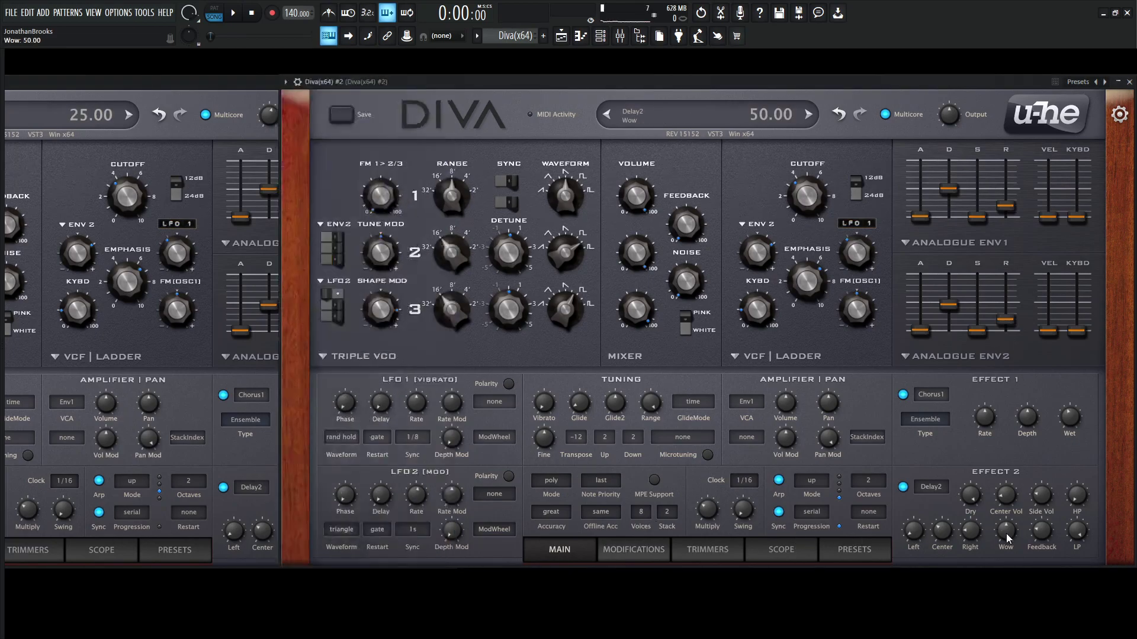
click(261, 509)
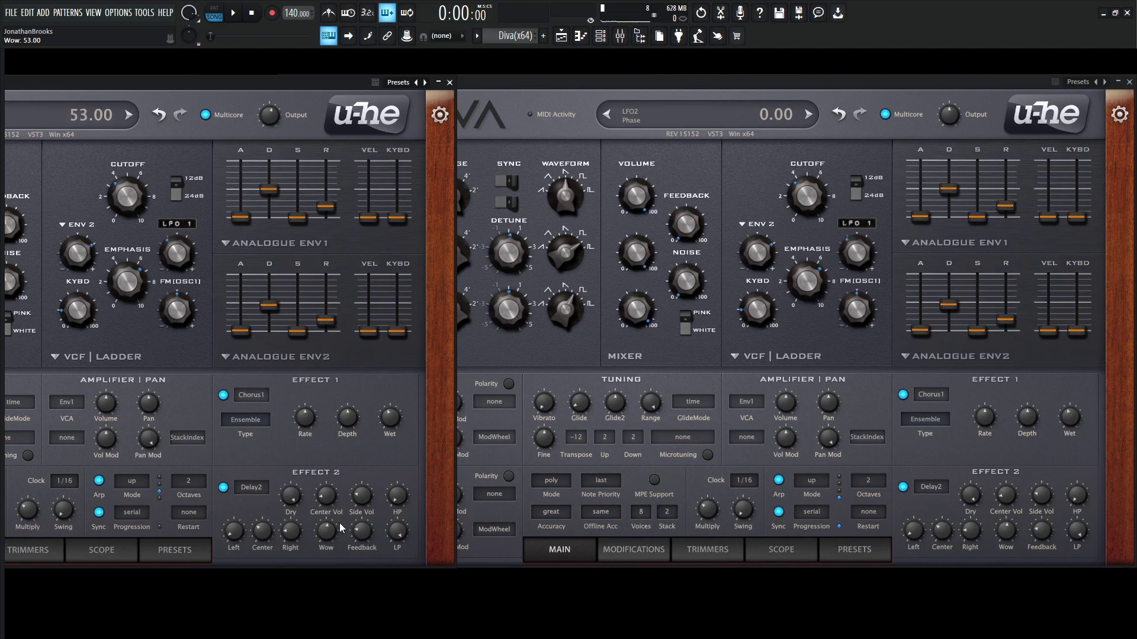
click(1042, 540)
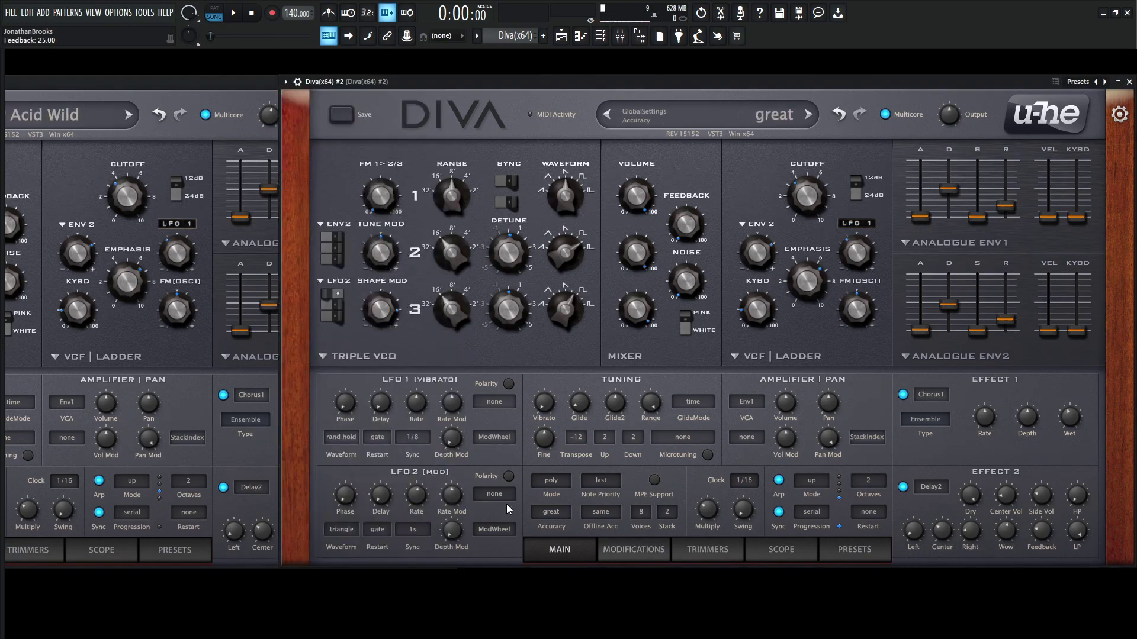
click(260, 454)
click(825, 94)
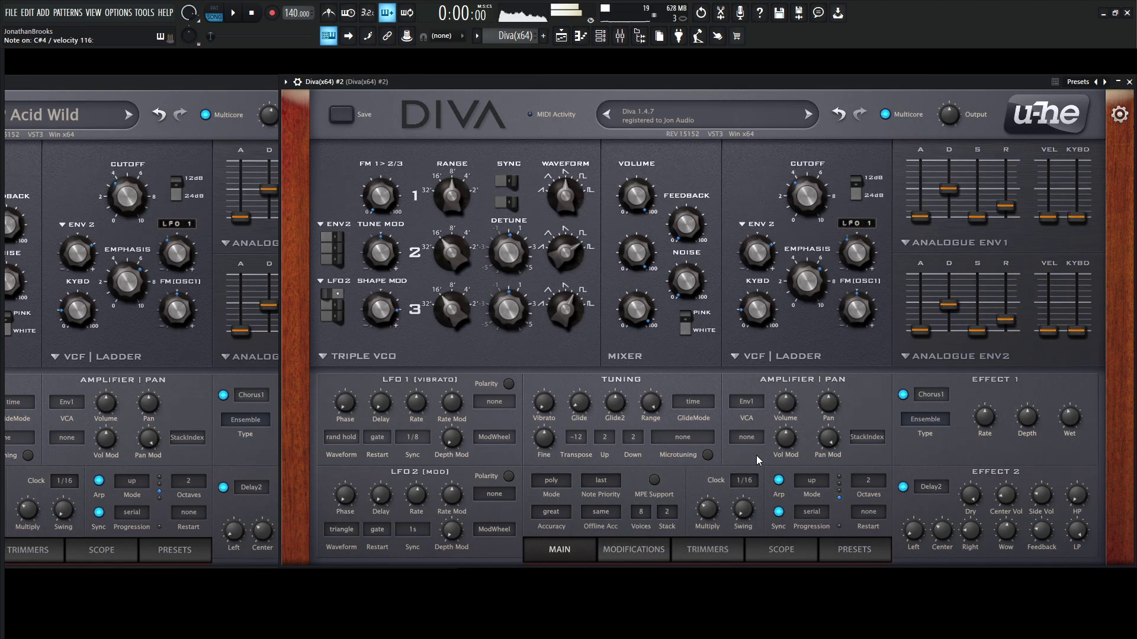
mouse_move(594, 402)
click(232, 88)
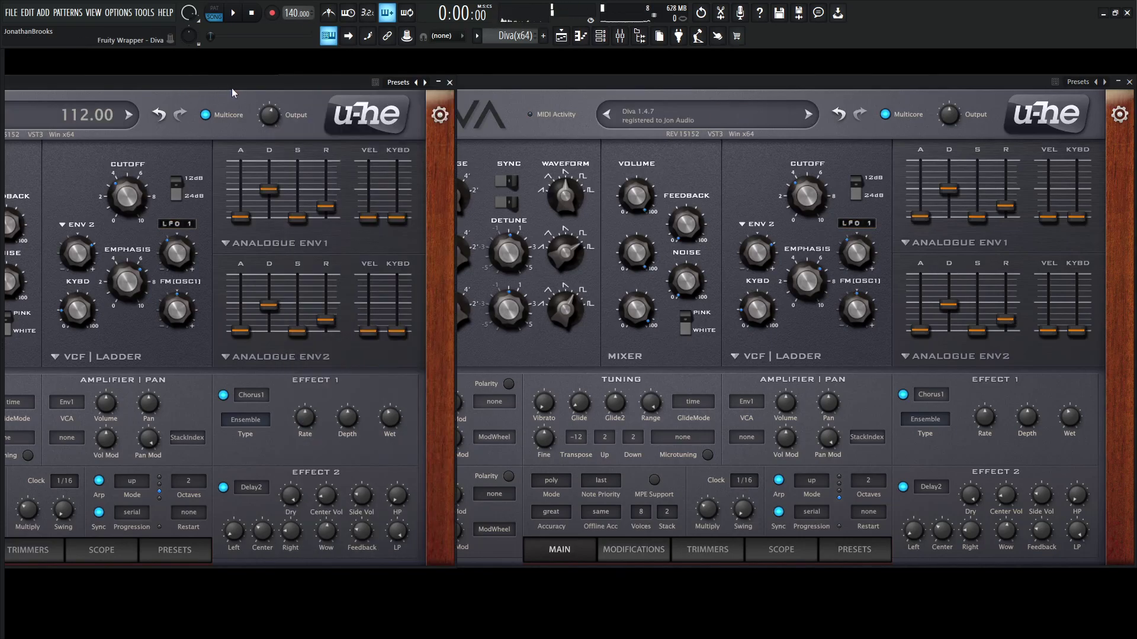
click(510, 86)
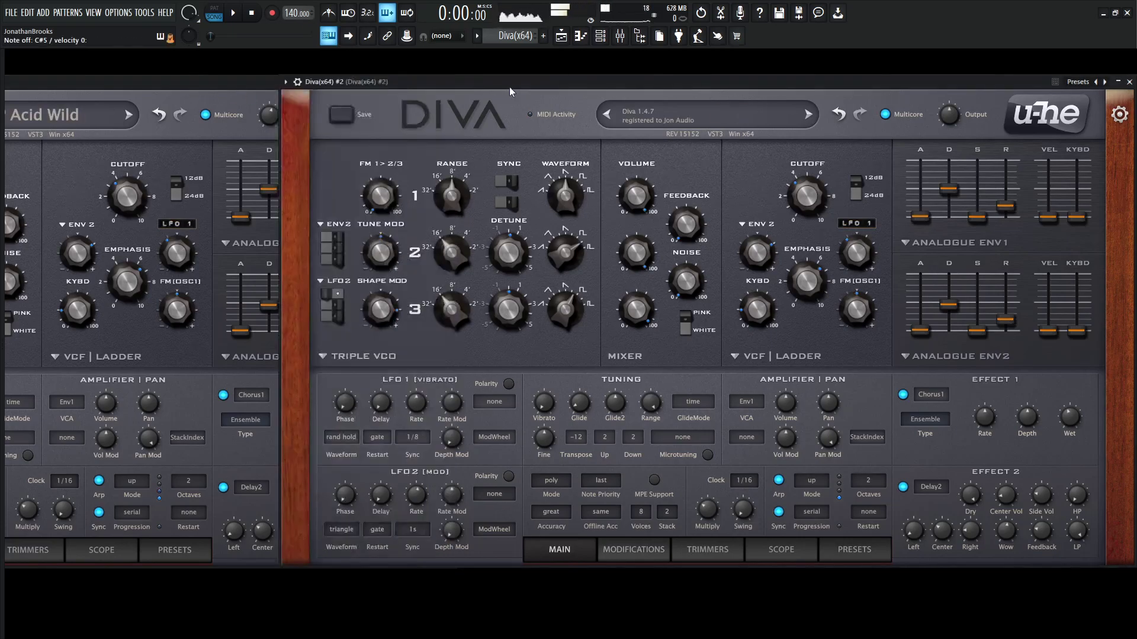
click(243, 92)
click(570, 82)
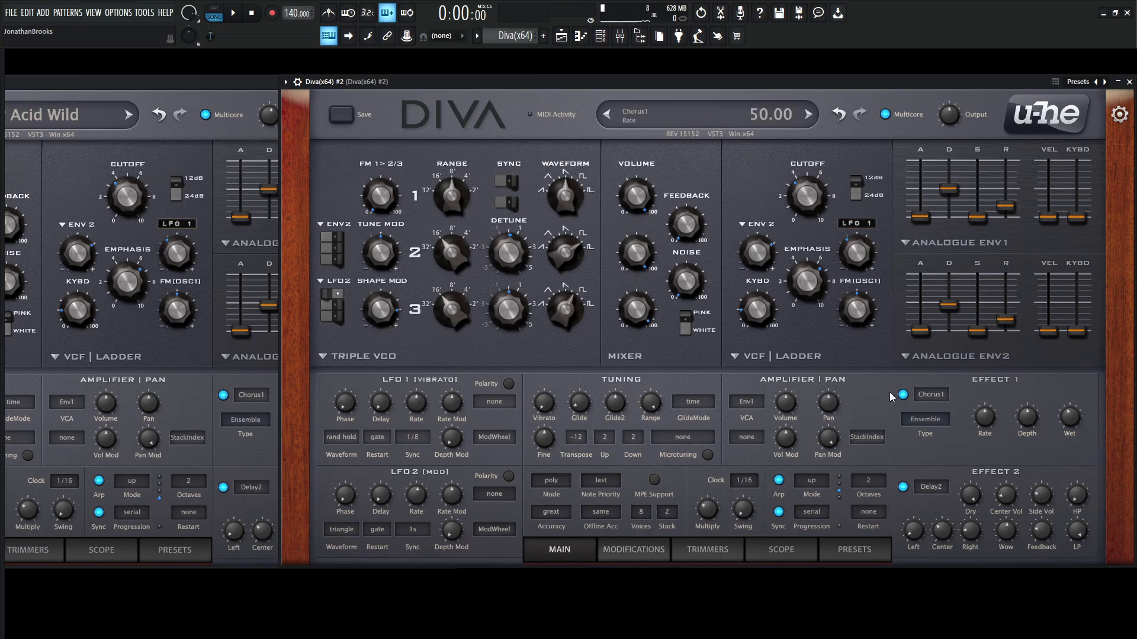
- Go to the Modifications page, then the Trimmers page, of the new instance's lower panel
click(638, 560)
click(690, 557)
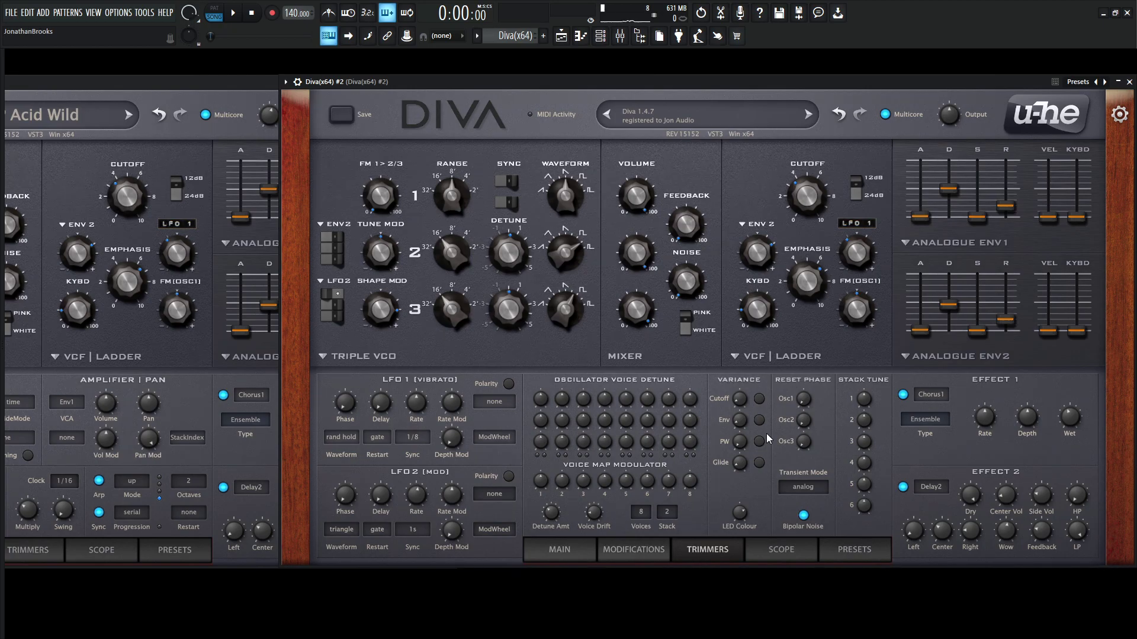
key(space)
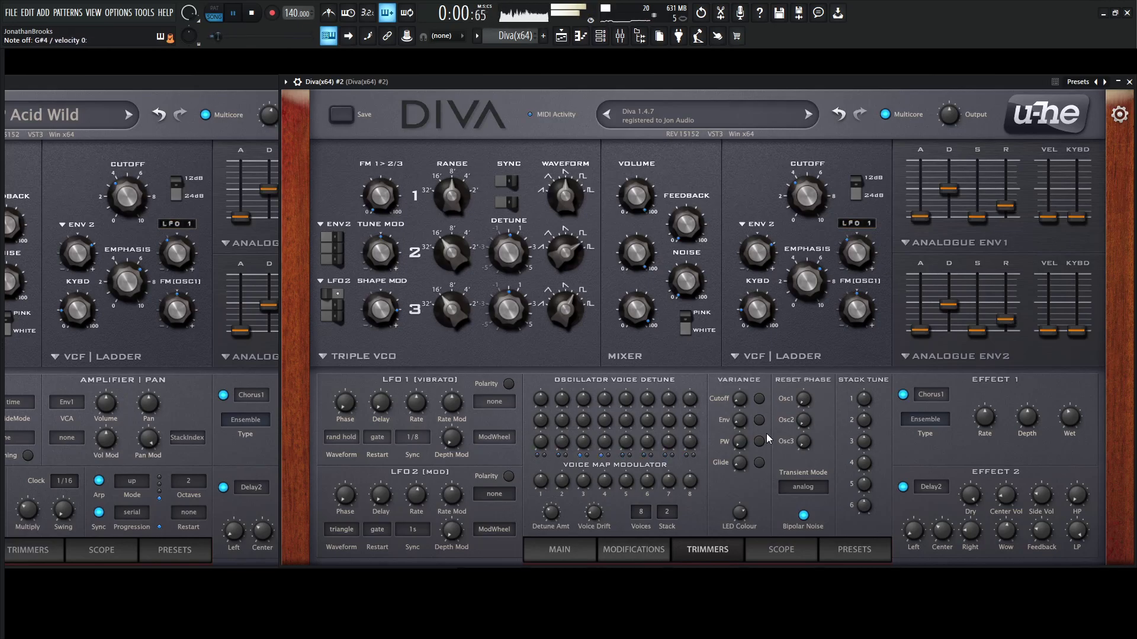
key(space)
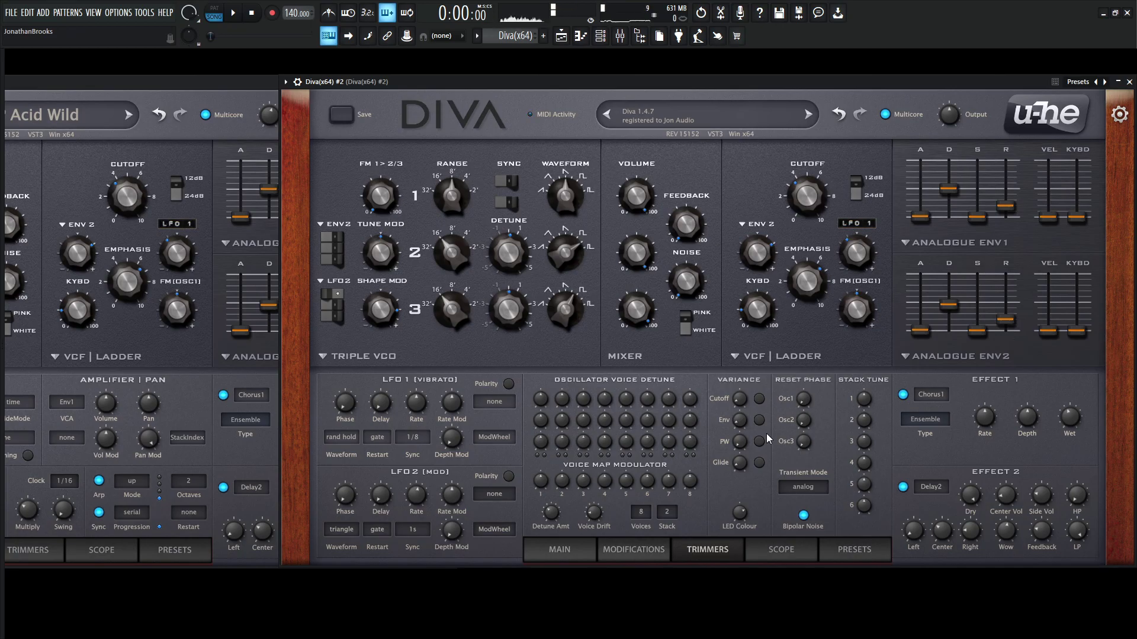